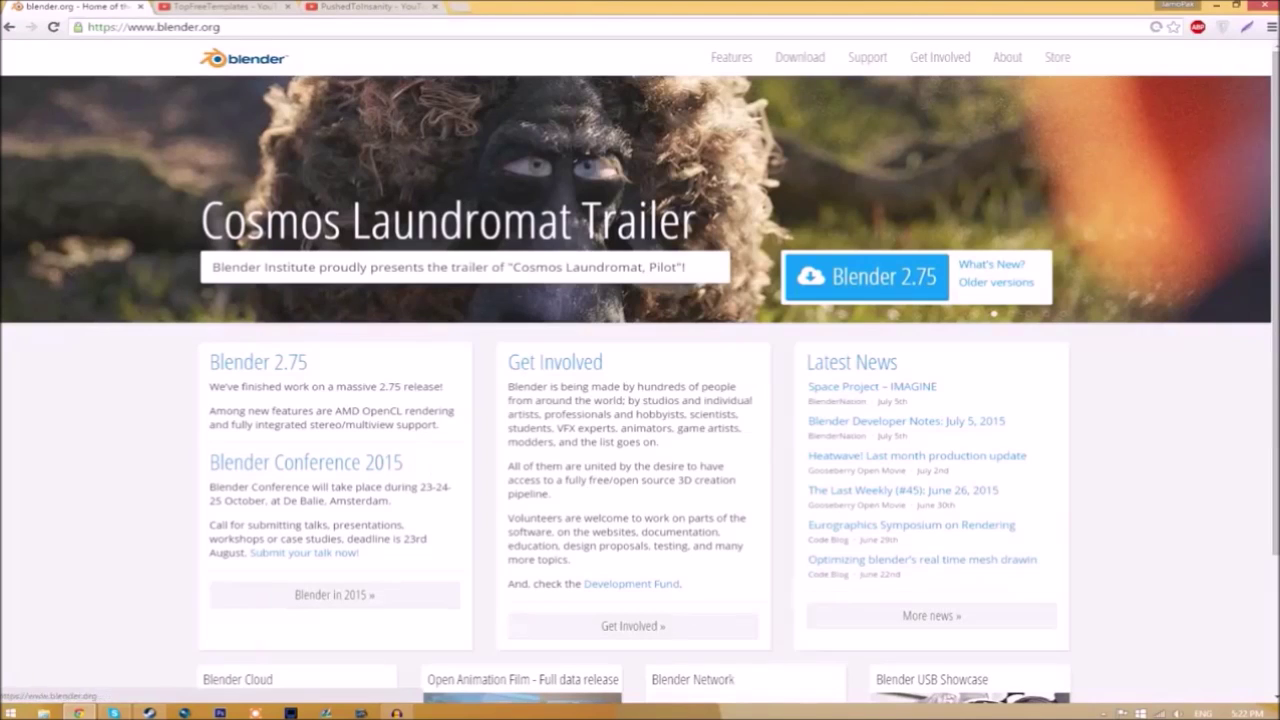
- Go to the Blender 2.75 download page on blender.org in Chrome
left_click(220, 26)
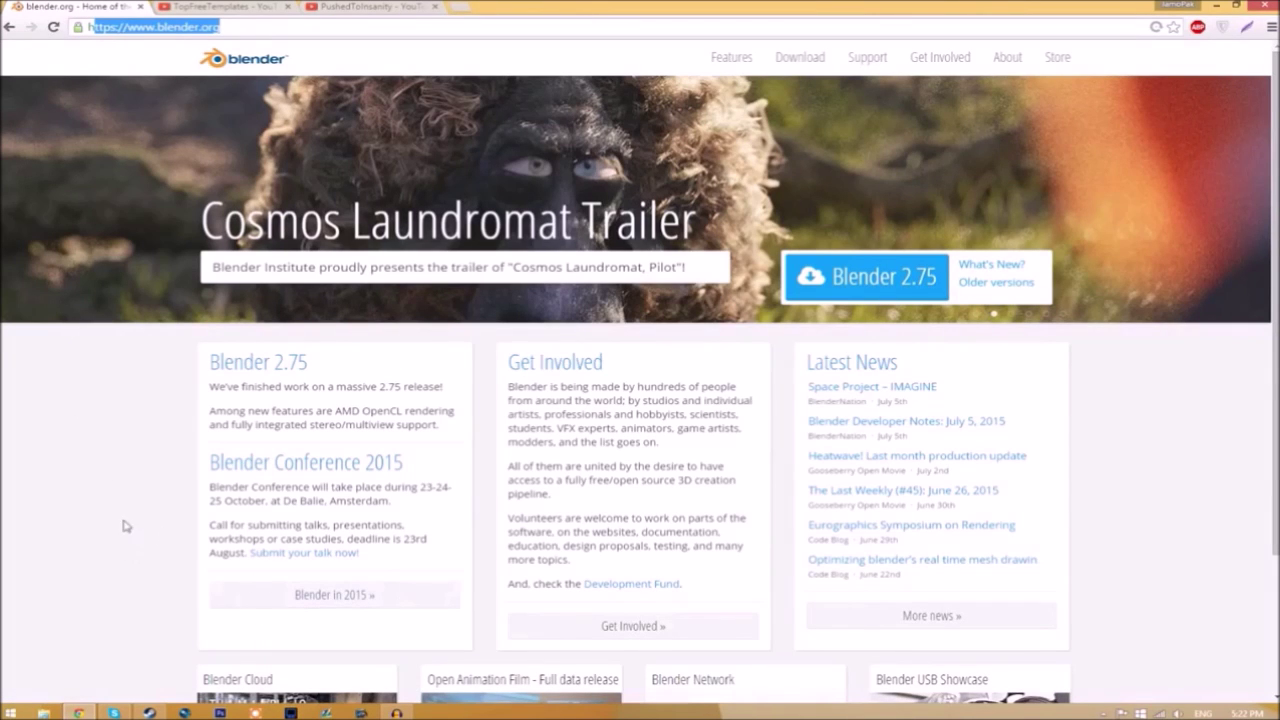
left_click(135, 600)
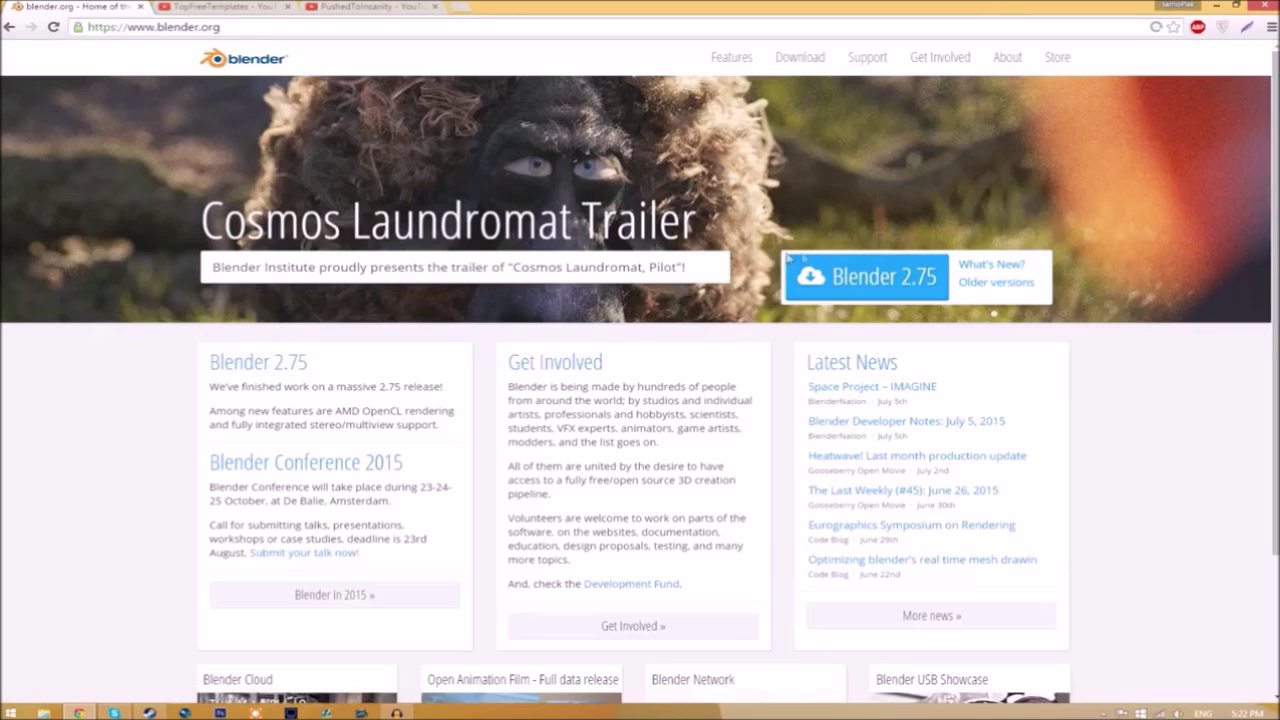
left_click(898, 287)
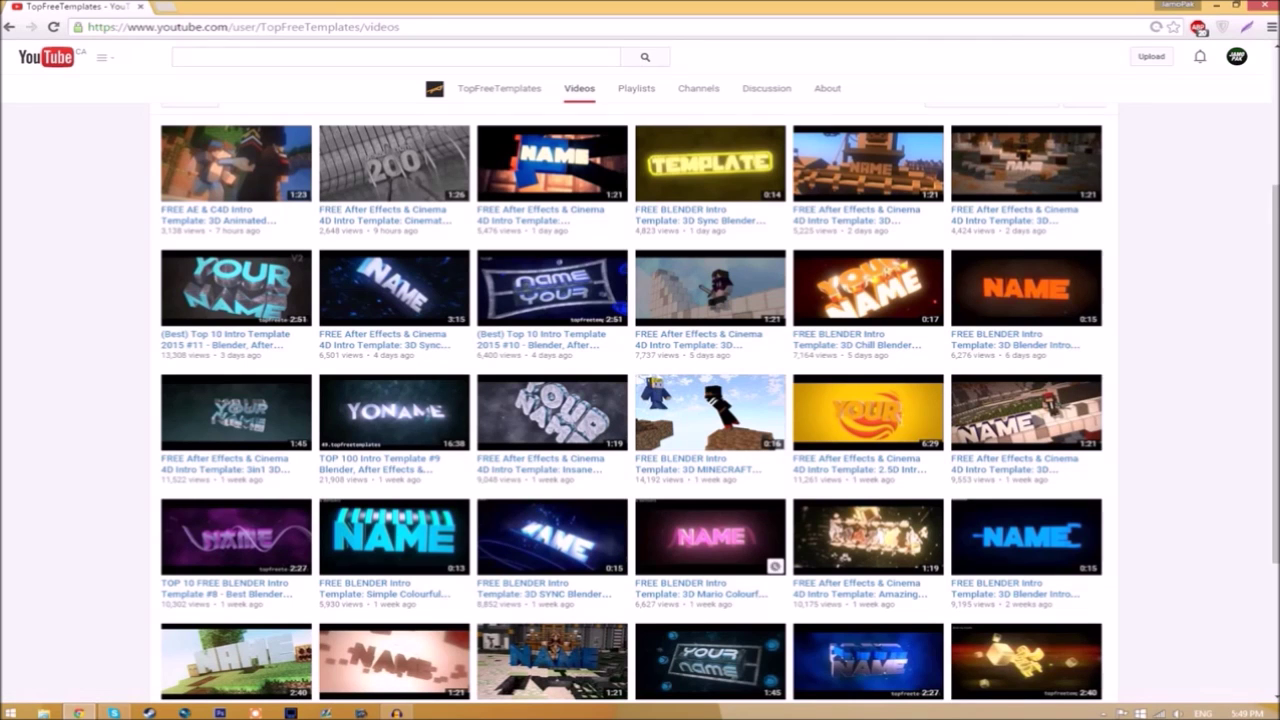
- Close Chrome, extract the Intro Template archive on the desktop, and move the folder beside it
left_click(1213, 5)
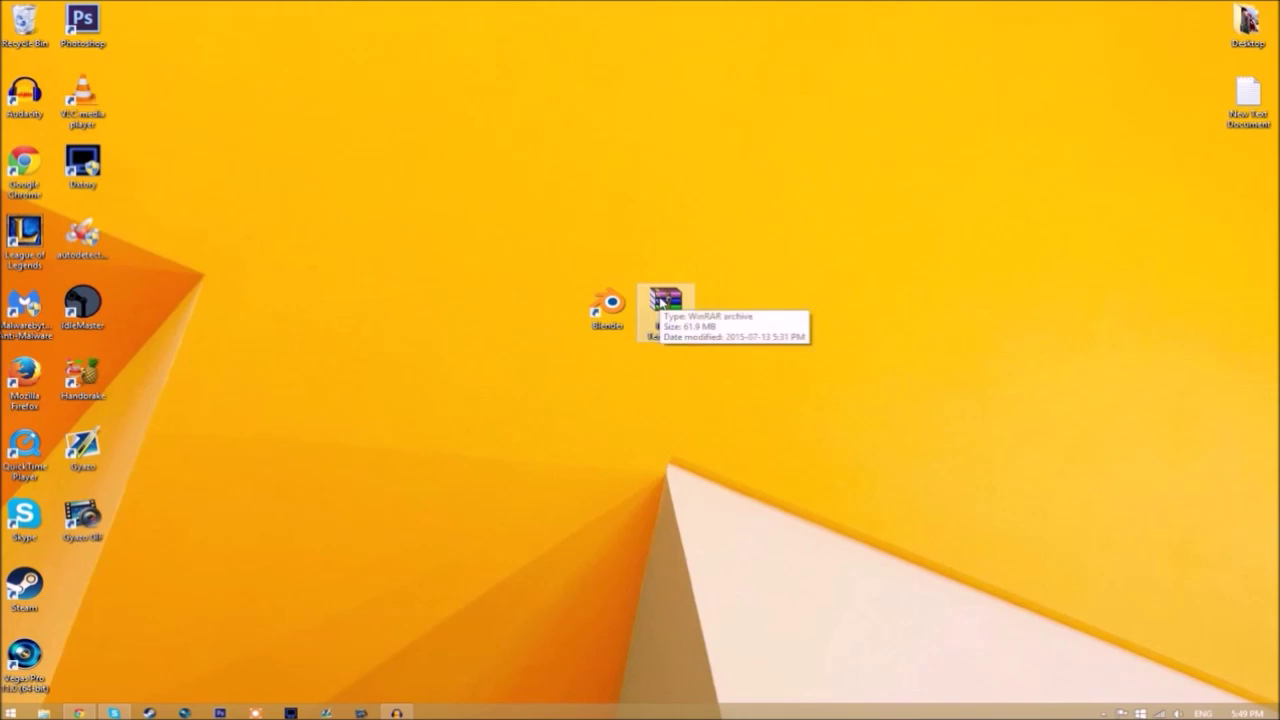
right_click(661, 301)
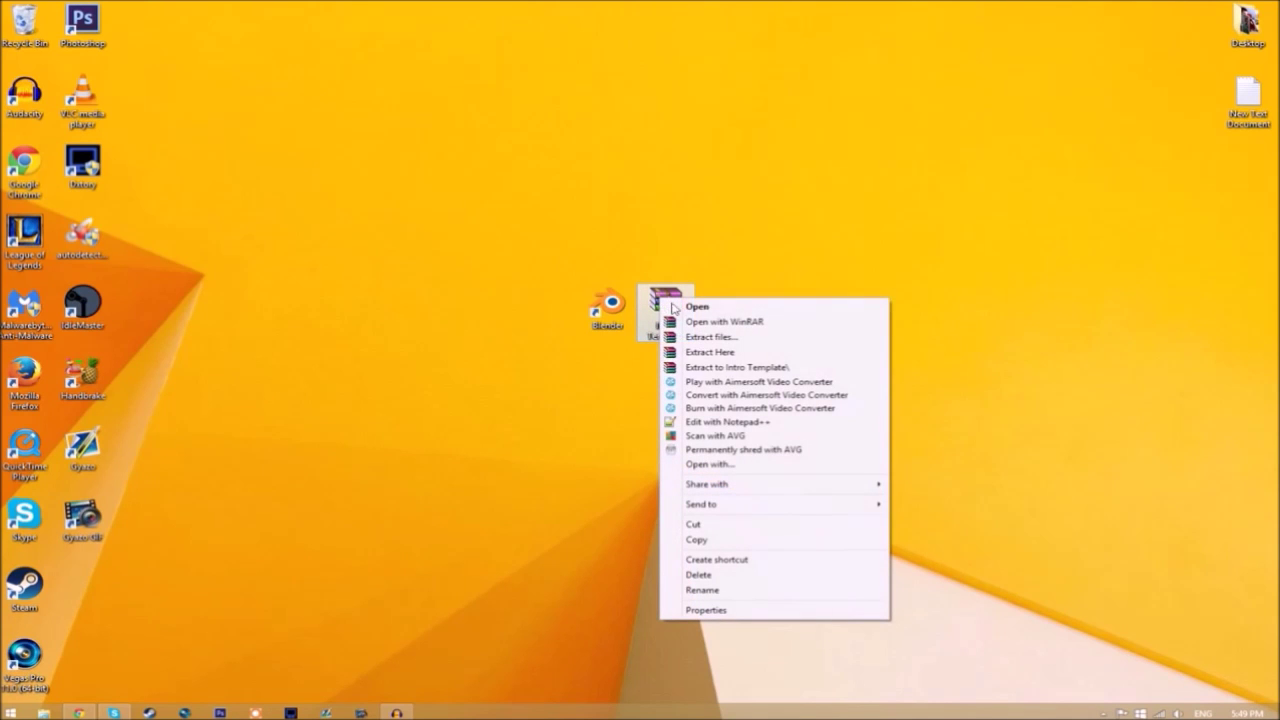
left_click(705, 352)
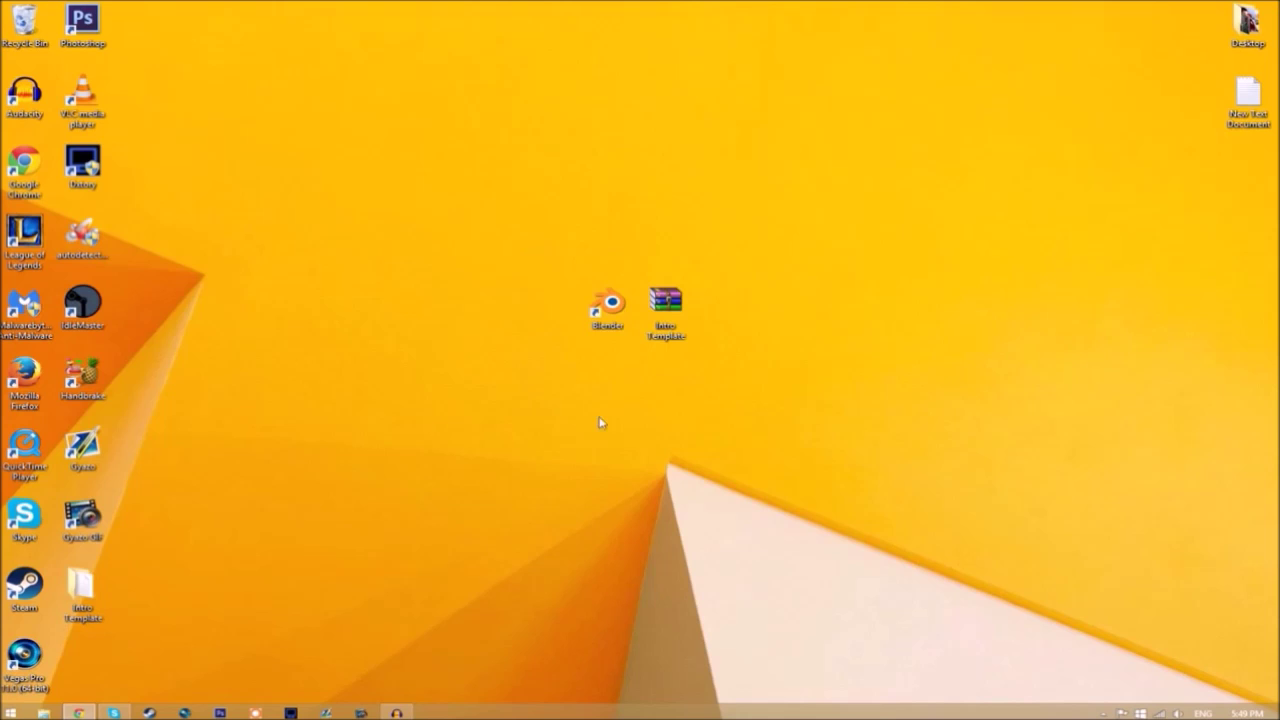
left_click_drag(86, 590, 738, 320)
double_click(740, 308)
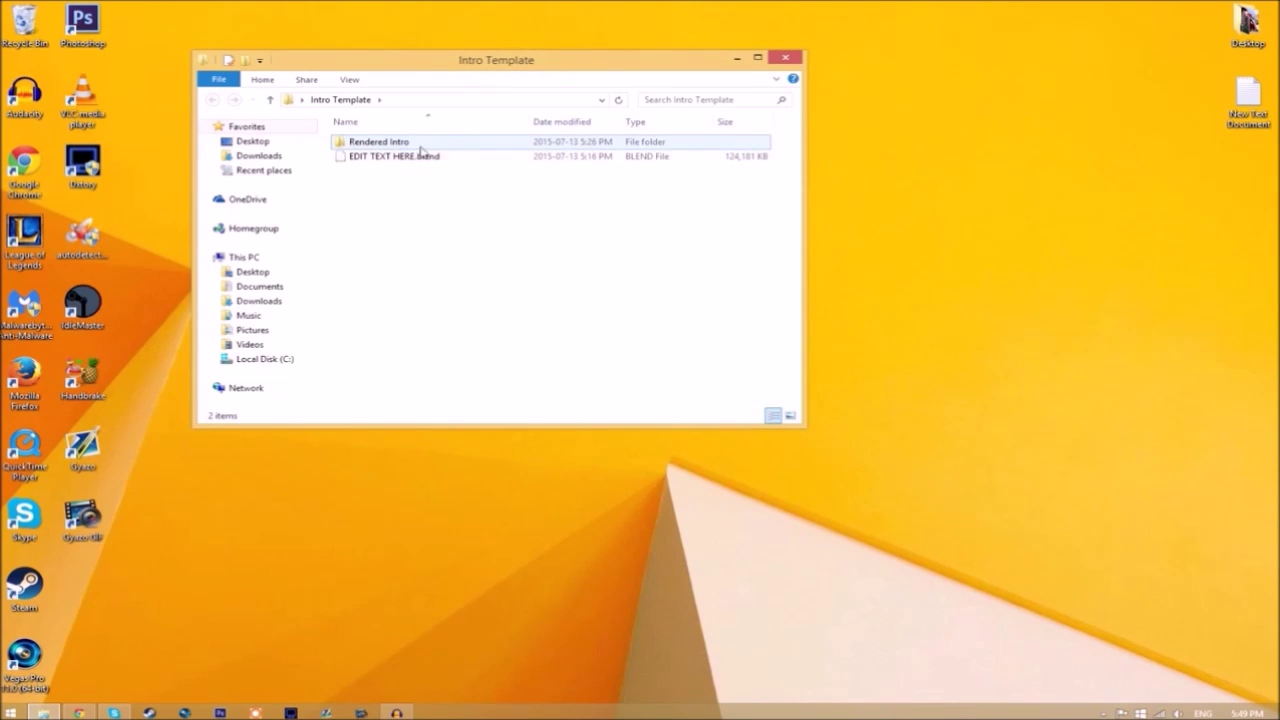
left_click(786, 58)
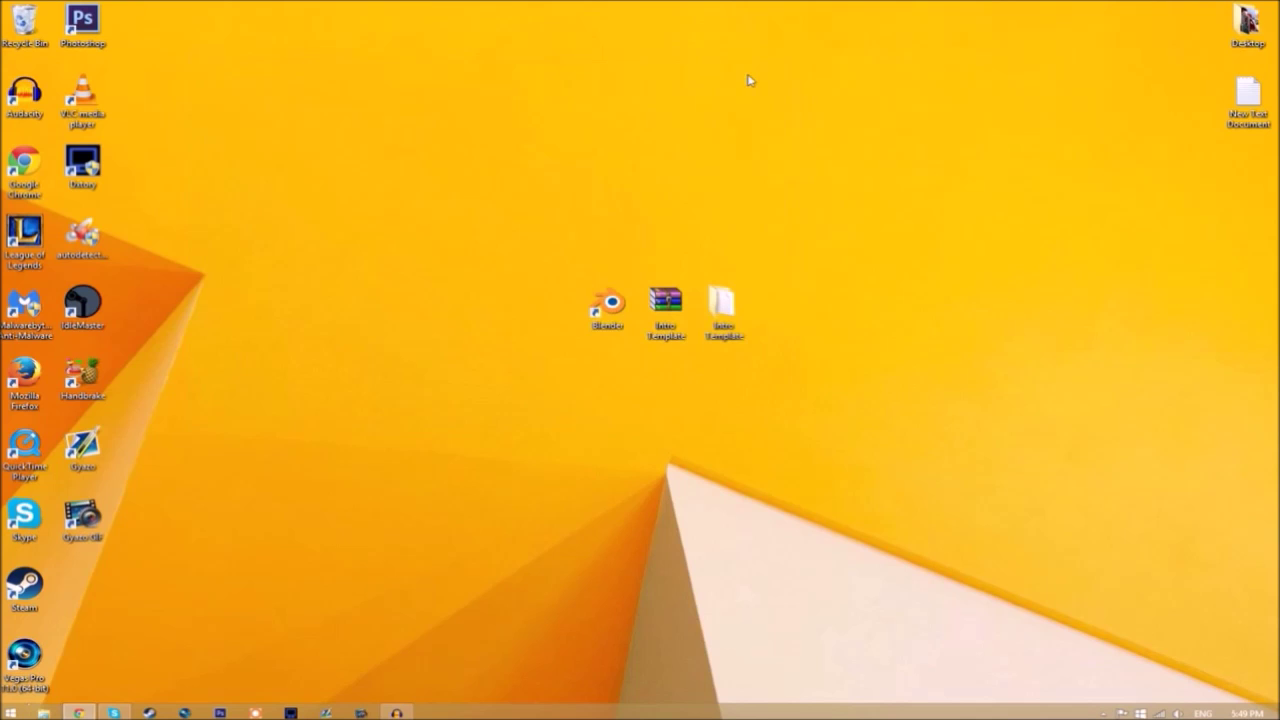
- Launch Blender and open the EDIT TEXT HERE.blend template file
double_click(610, 305)
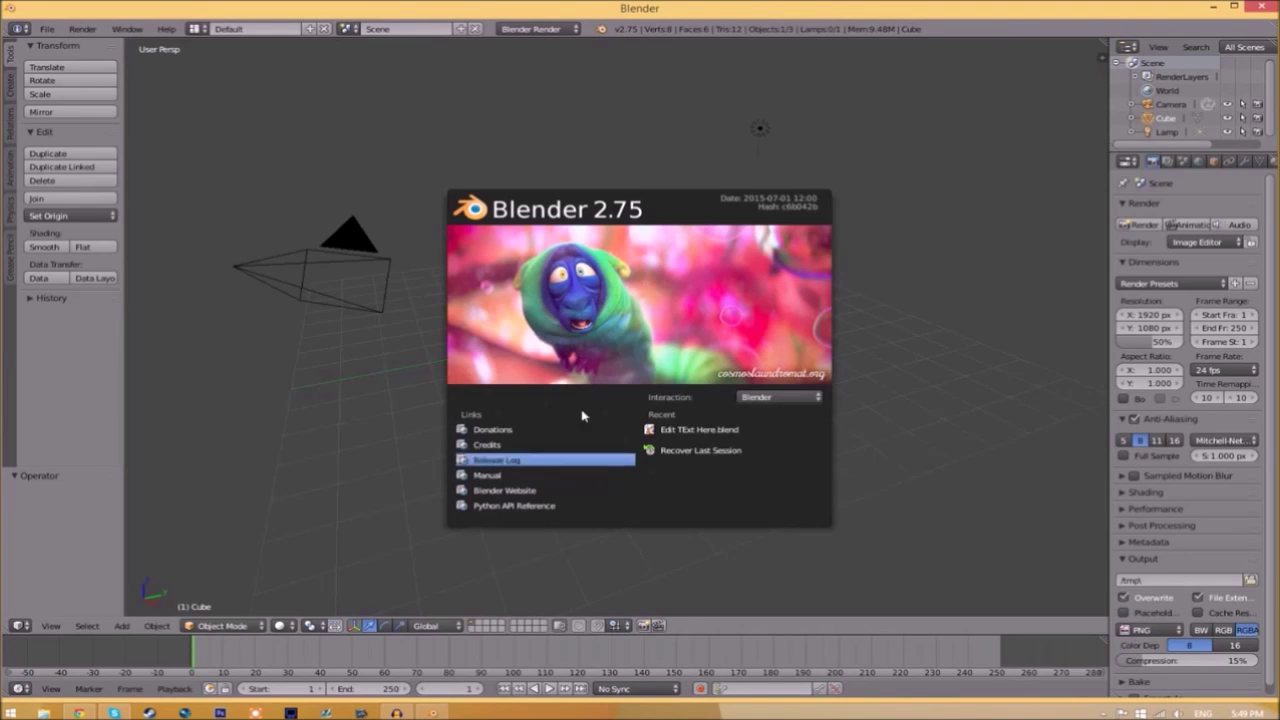
left_click(40, 46)
left_click(47, 29)
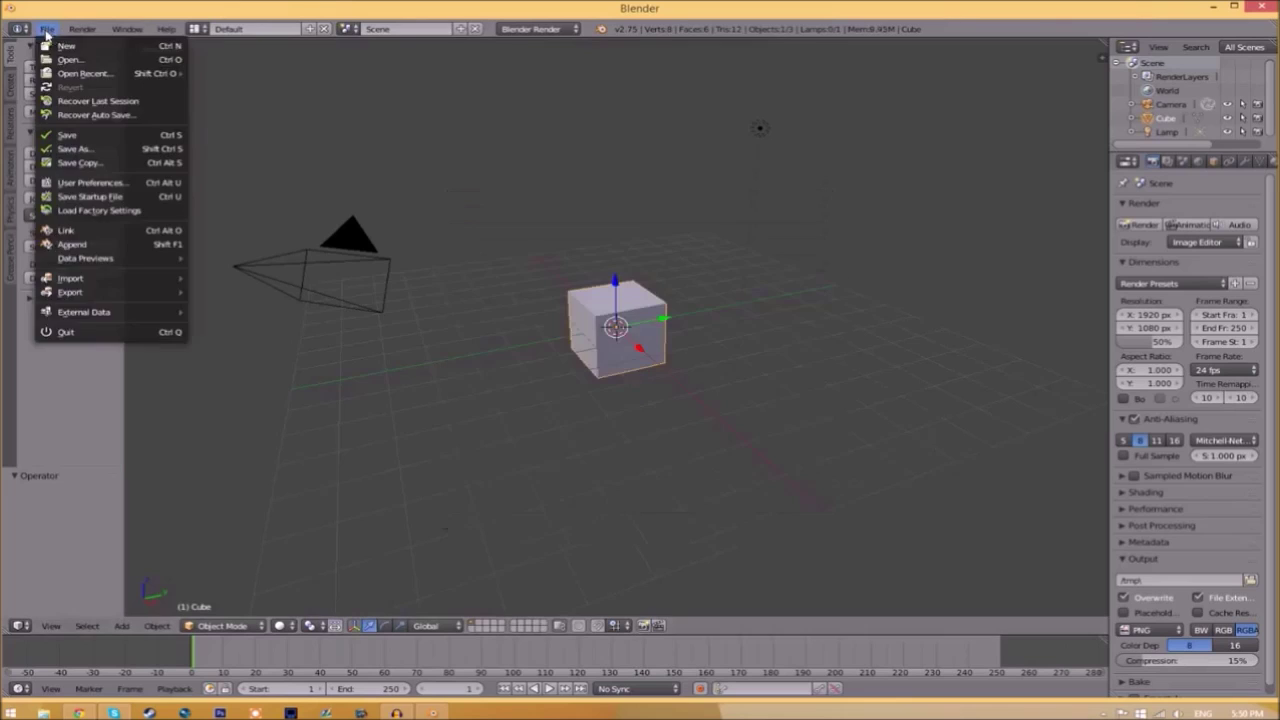
left_click(66, 60)
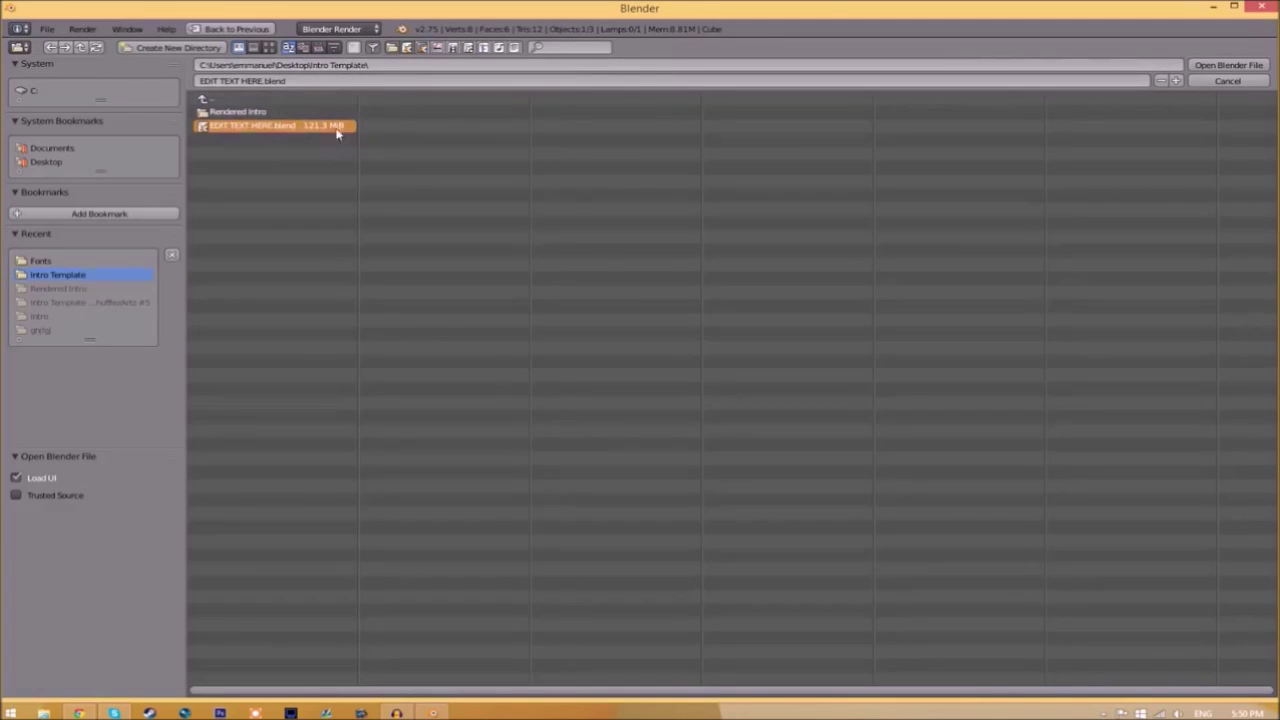
left_click(1238, 66)
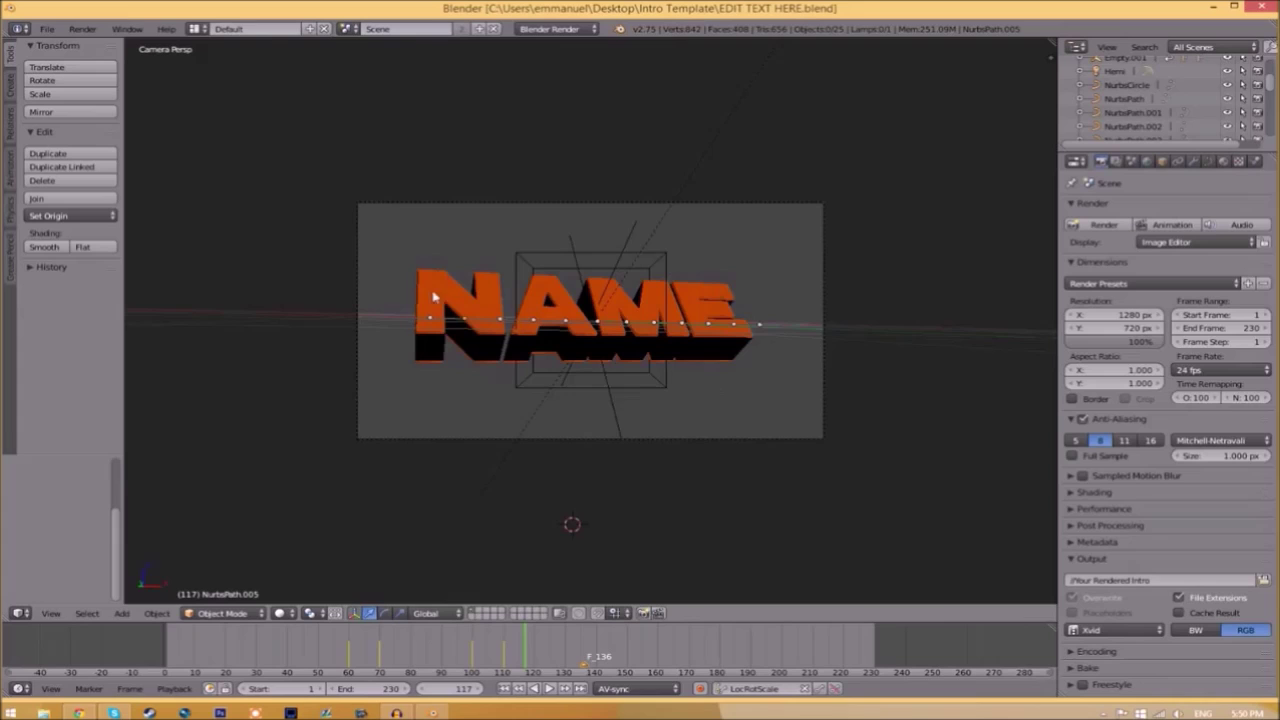
- Change the orange title text object from NAME to TEXT
right_click(617, 330)
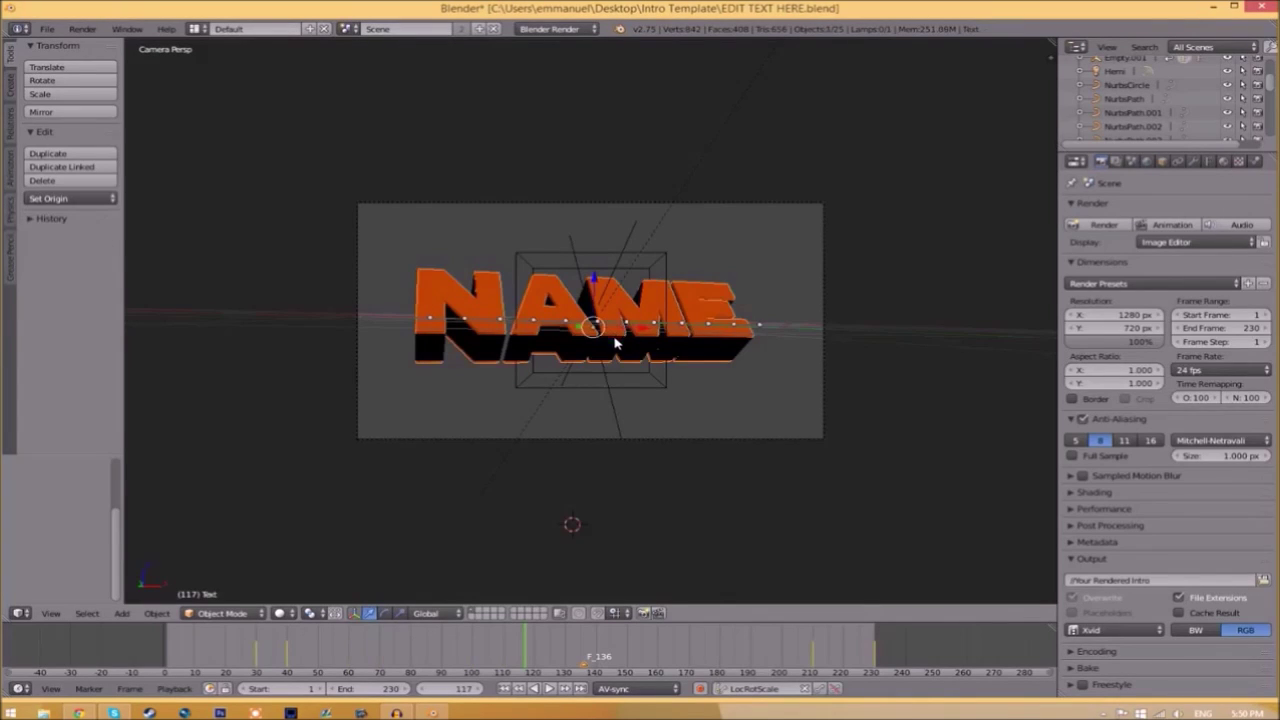
key("Tab")
key("BackSpace")
key("BackSpace")
key("BackSpace")
key("BackSpace")
type("TEXT")
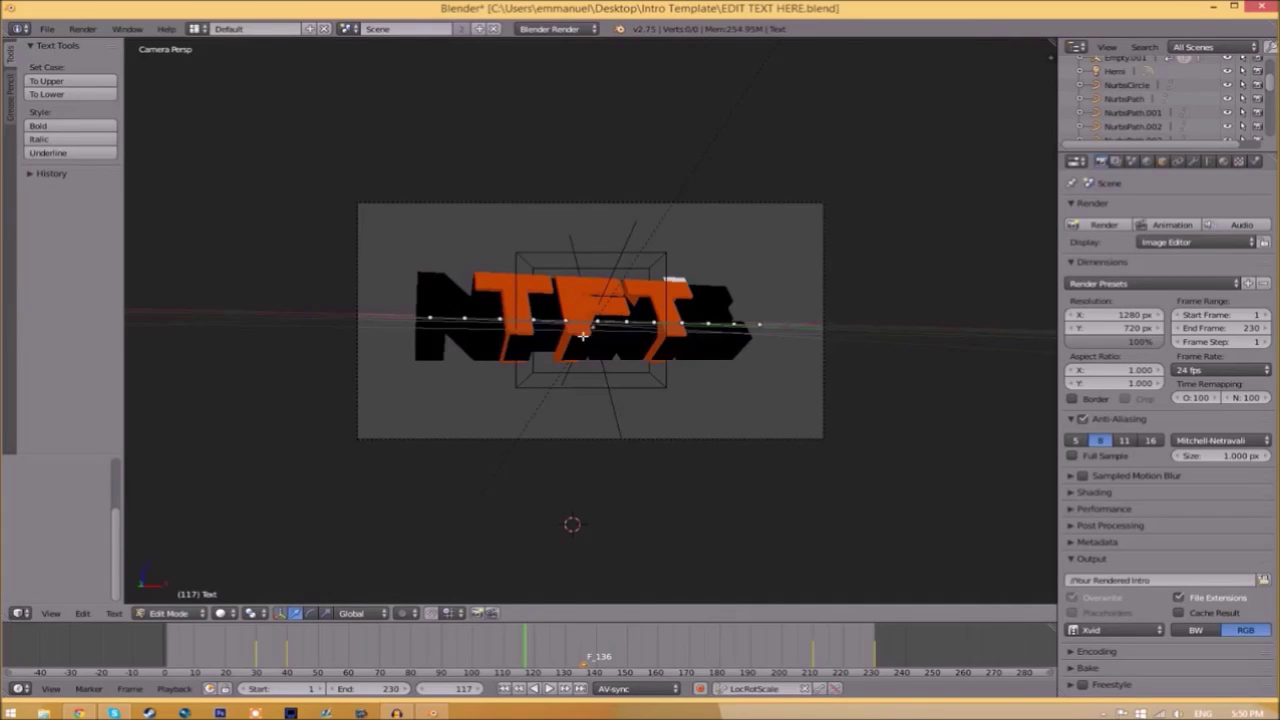
key("Tab")
- Edit the black shadow text Text.001 to remove its old letters
right_click(710, 314)
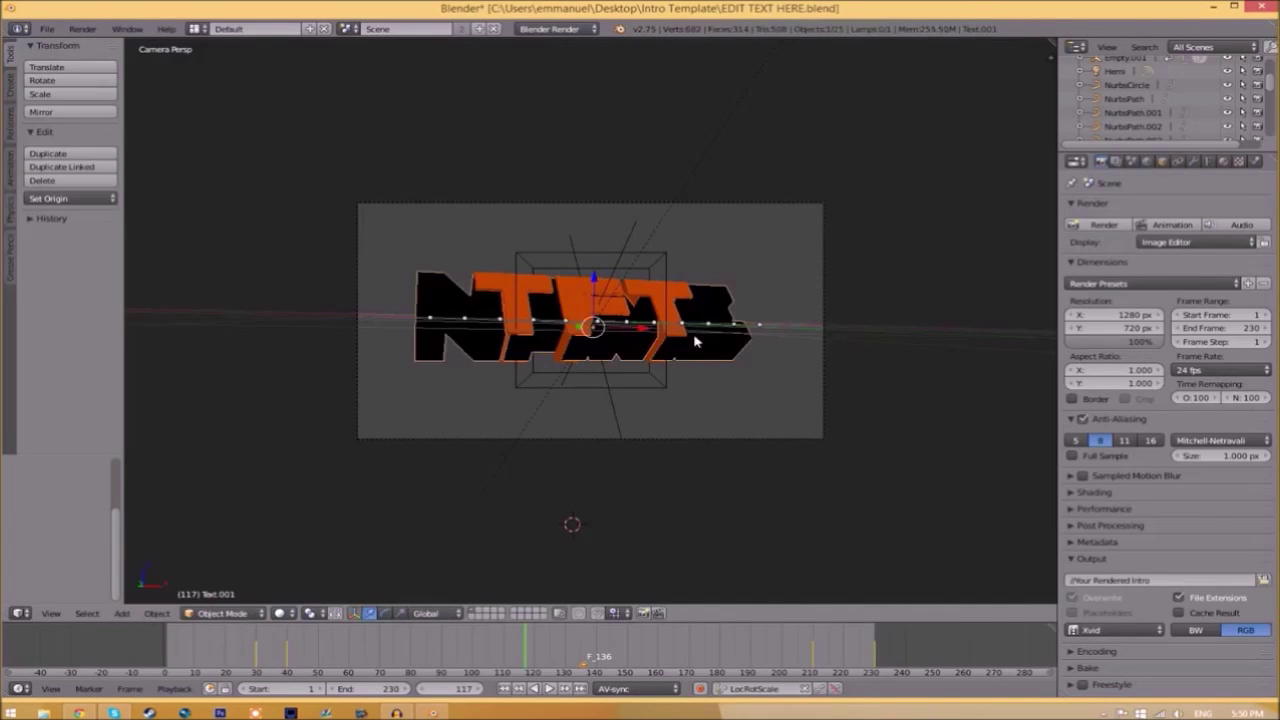
key("Tab")
key("BackSpace")
key("BackSpace")
key("BackSpace")
key("BackSpace")
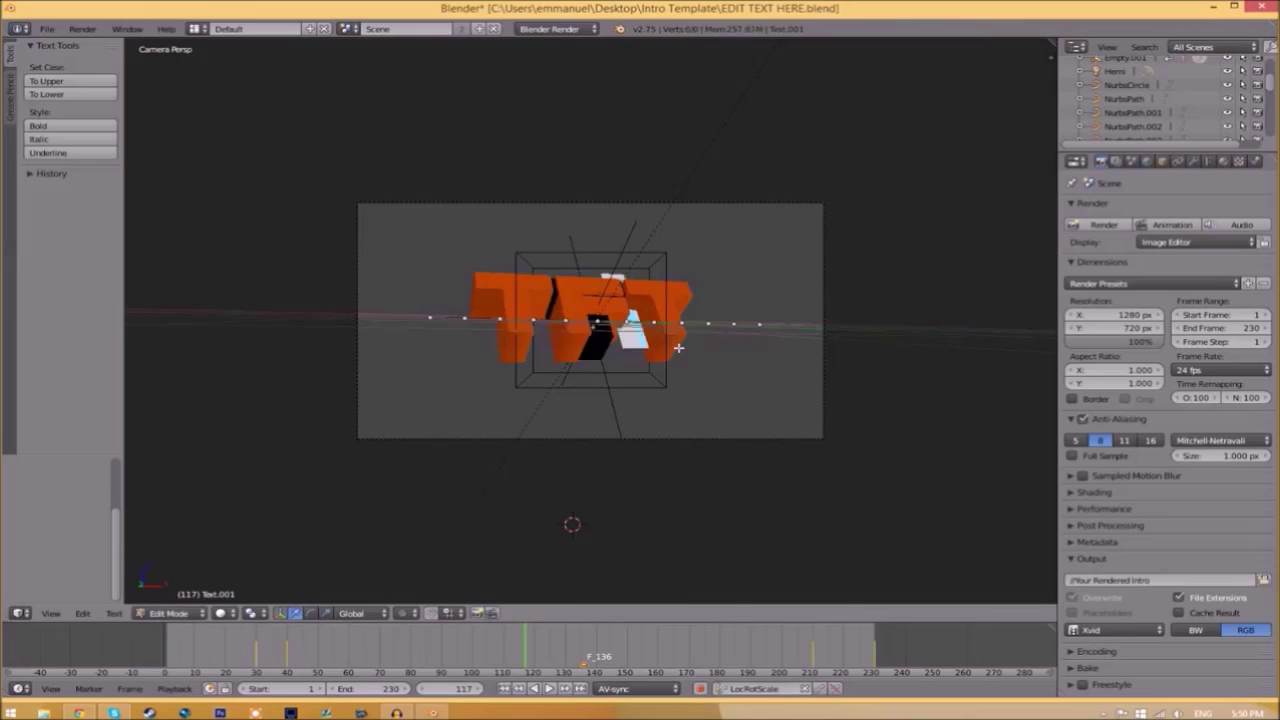
key("Tab")
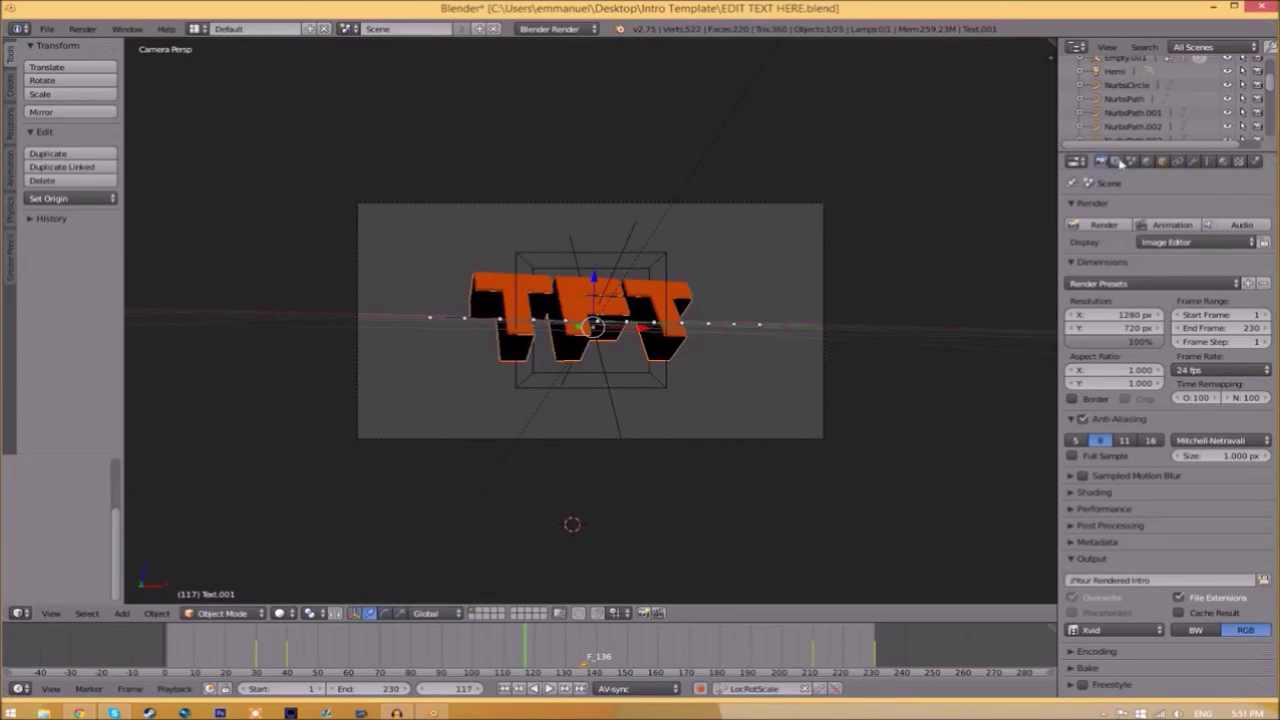
- Load C:\Windows\Fonts\Space Comics.ttf as the regular font of the selected text object
left_click(1208, 161)
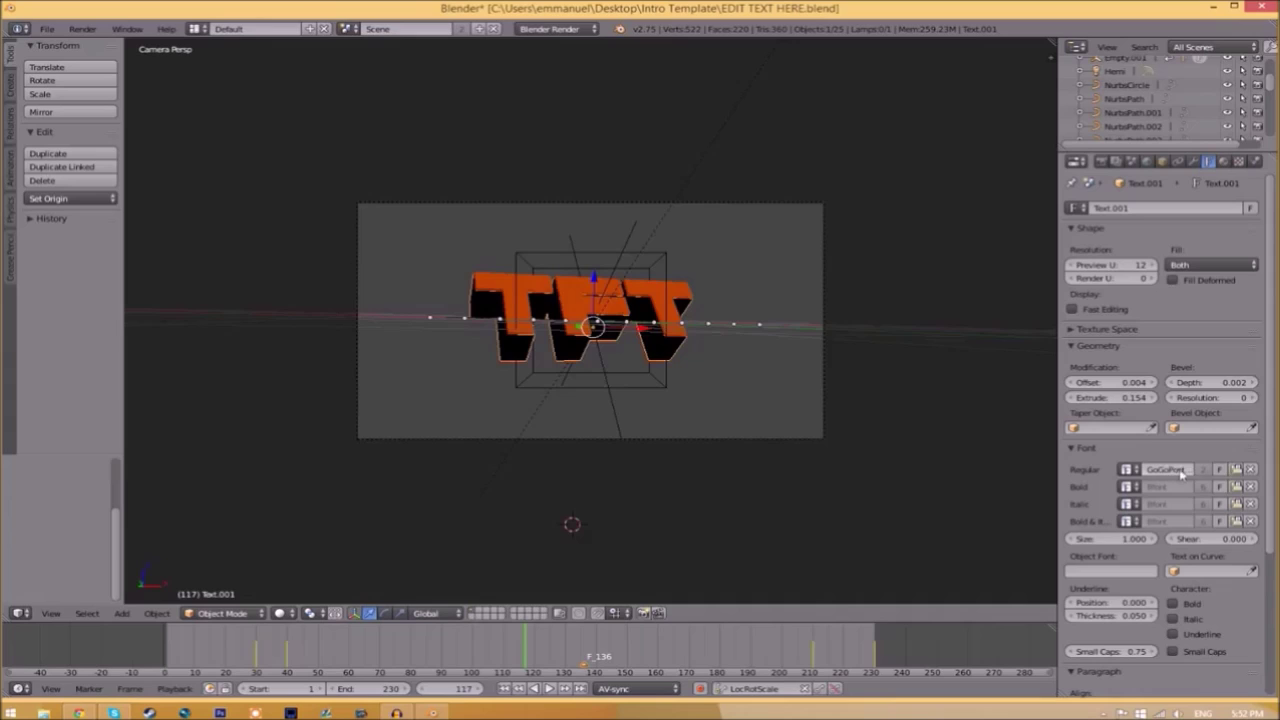
left_click(1236, 470)
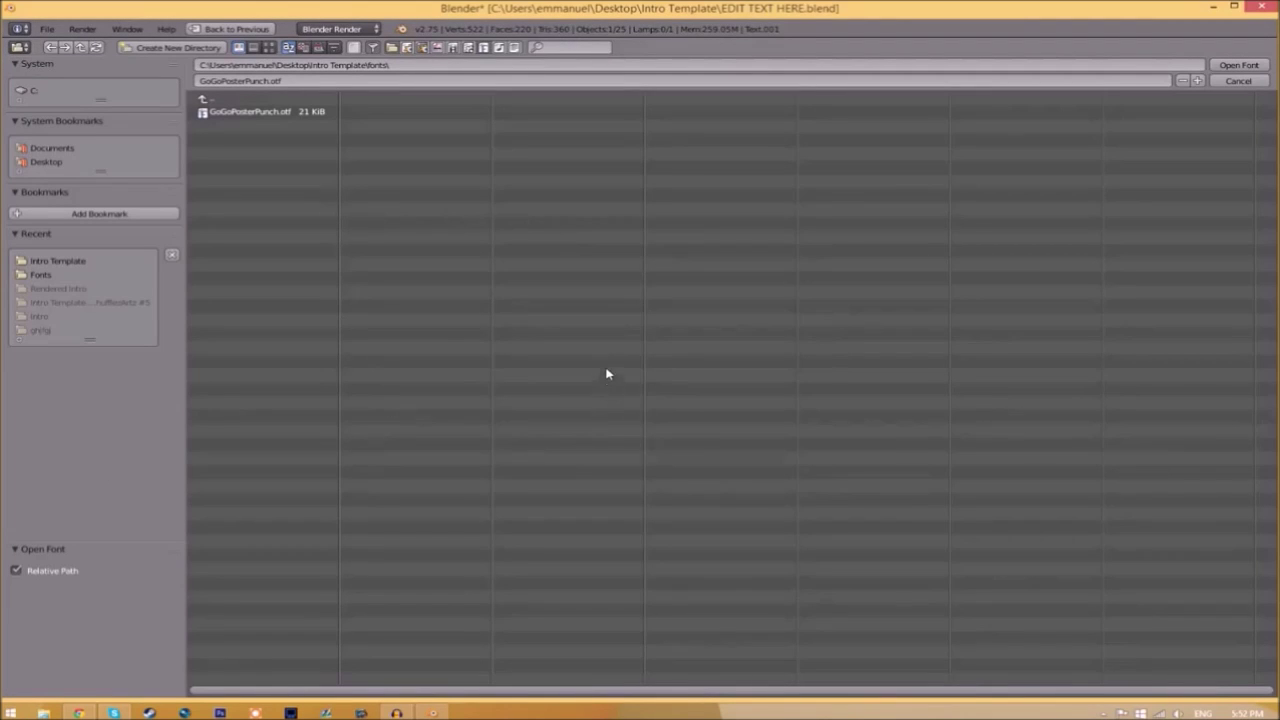
left_click(34, 90)
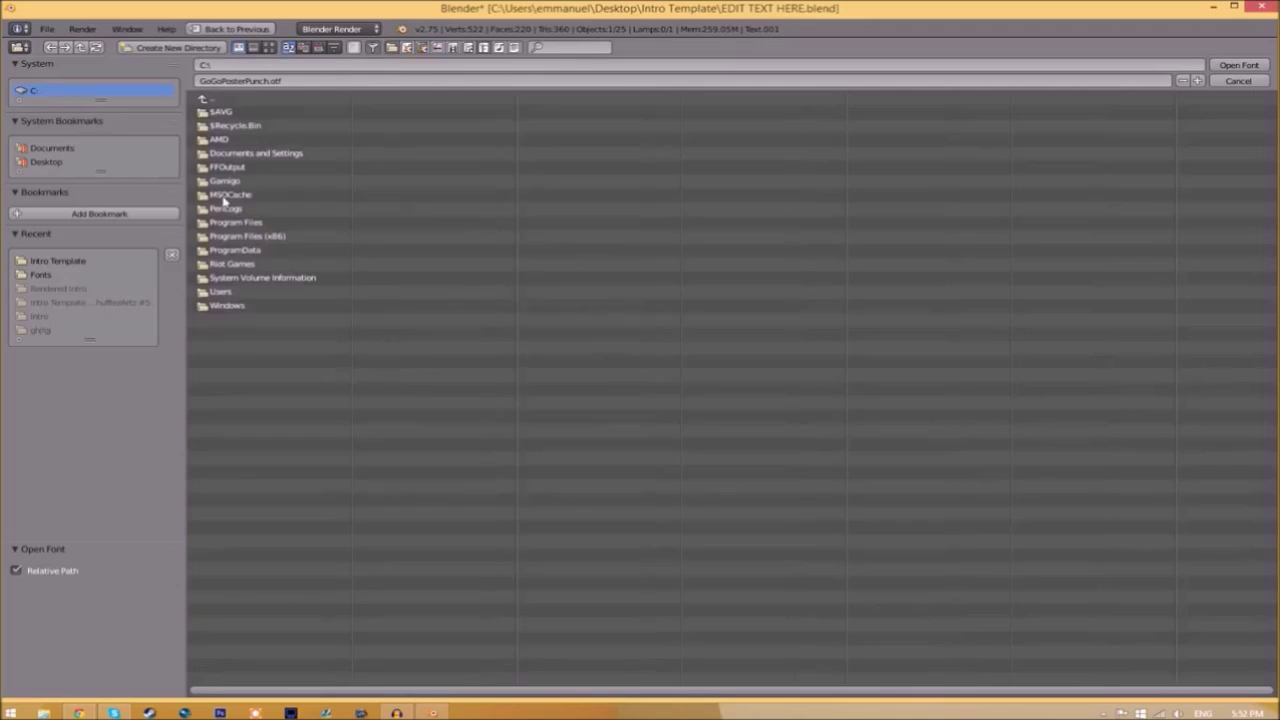
left_click(235, 307)
left_click(222, 374)
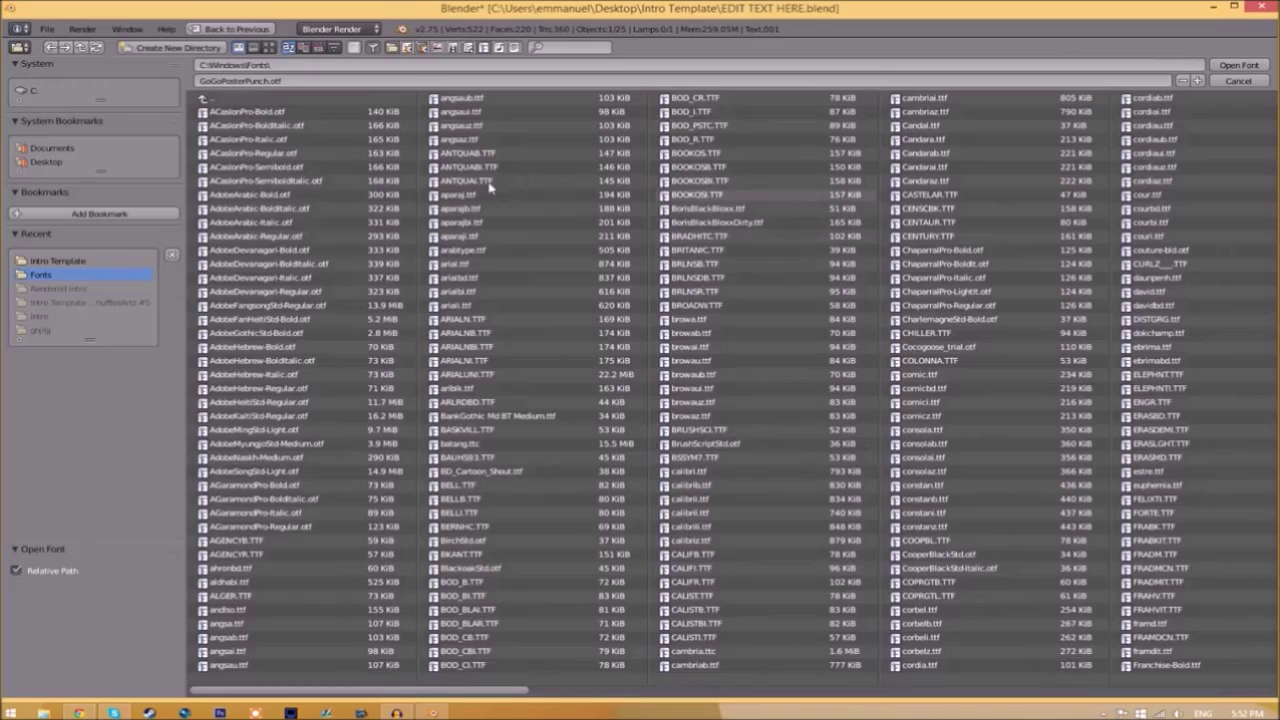
left_click_drag(328, 692, 1133, 678)
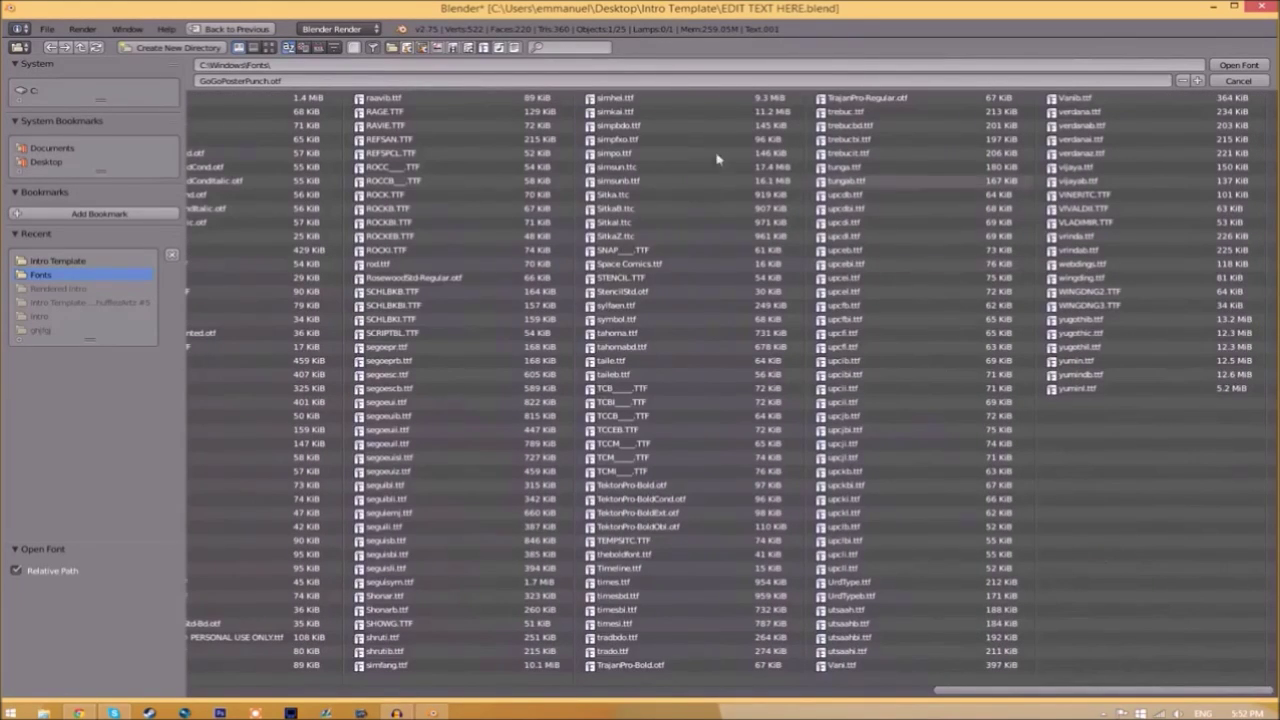
left_click(638, 265)
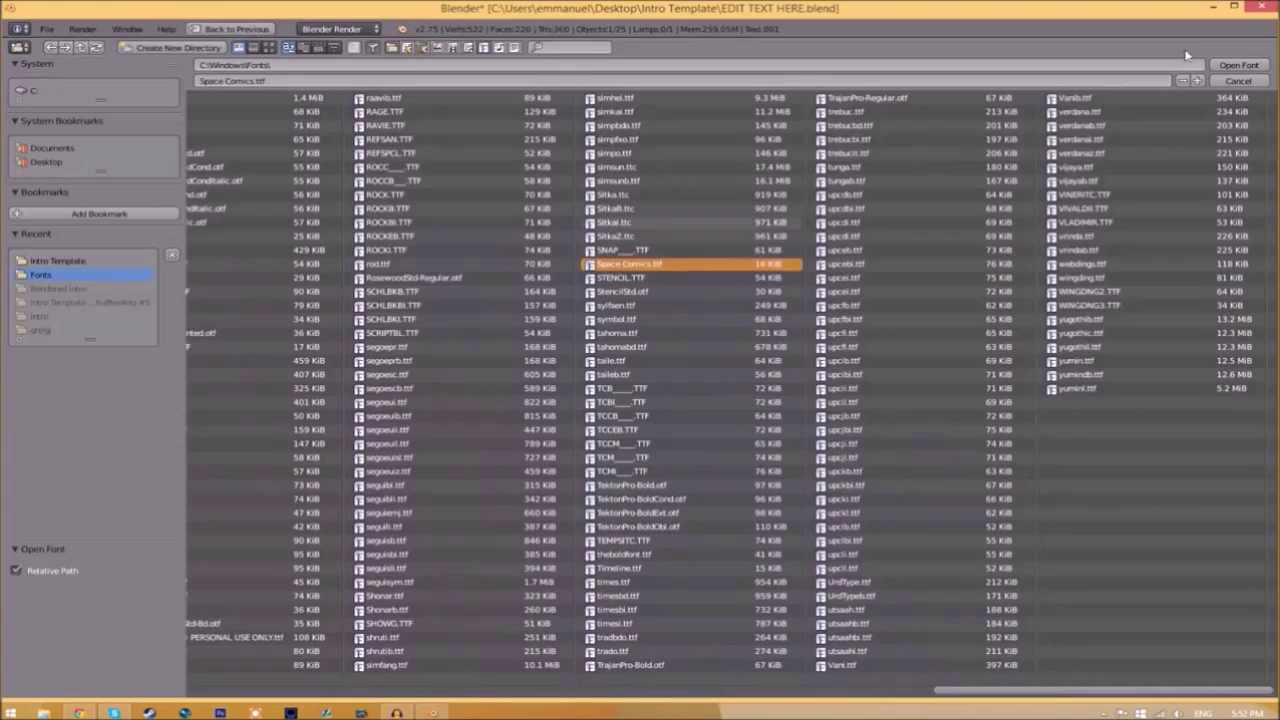
left_click(1255, 70)
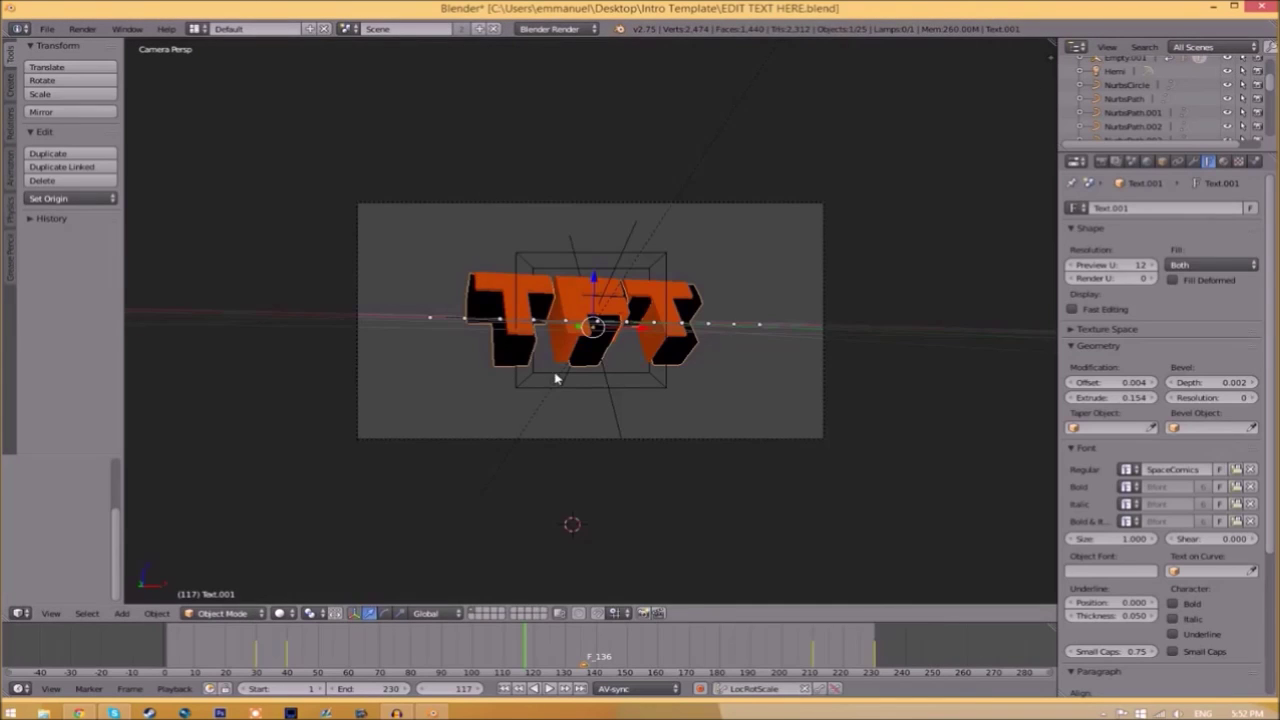
- Give the other name text object the same Space Comics regular font
right_click(556, 320)
left_click(1236, 469)
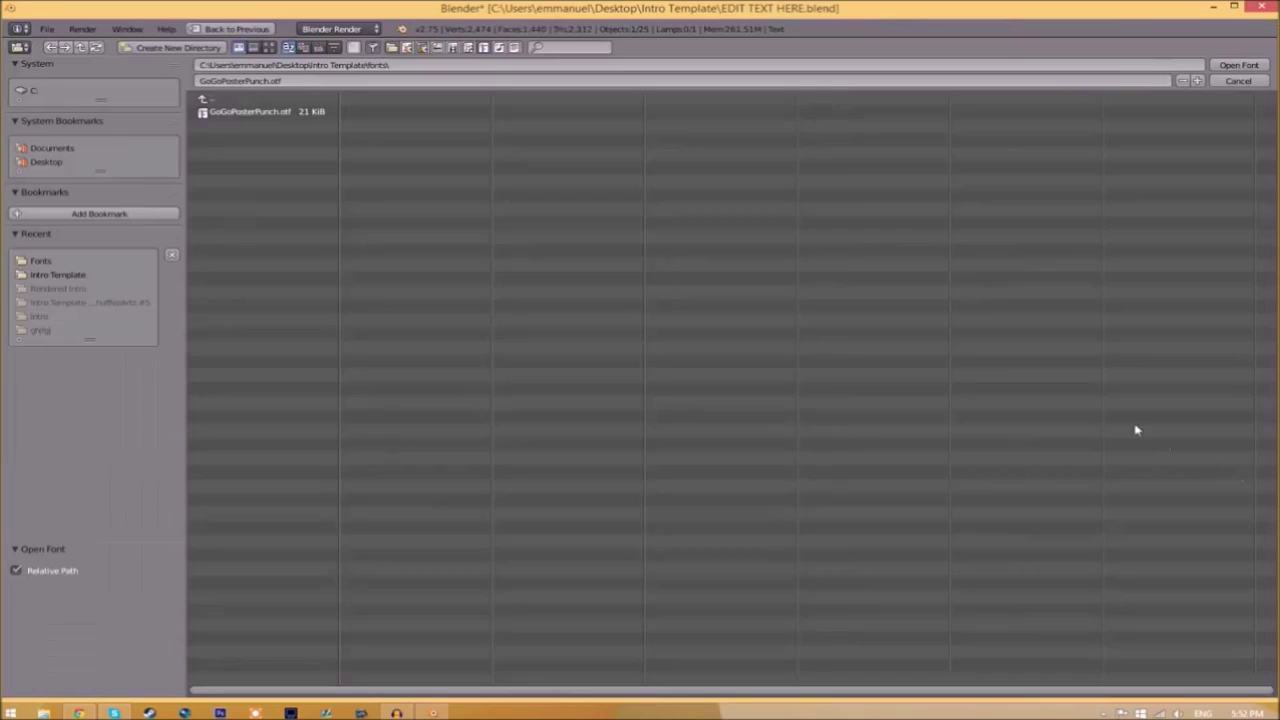
left_click(40, 92)
left_click(226, 306)
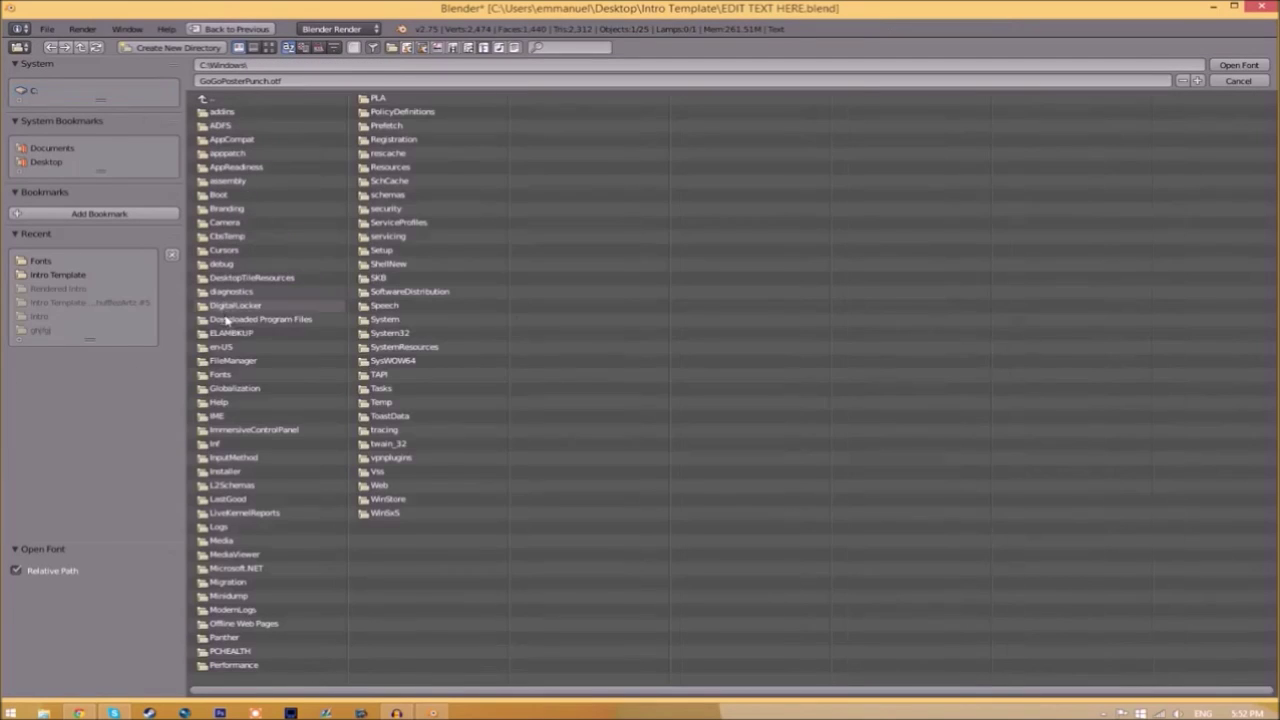
left_click(237, 371)
left_click(612, 249)
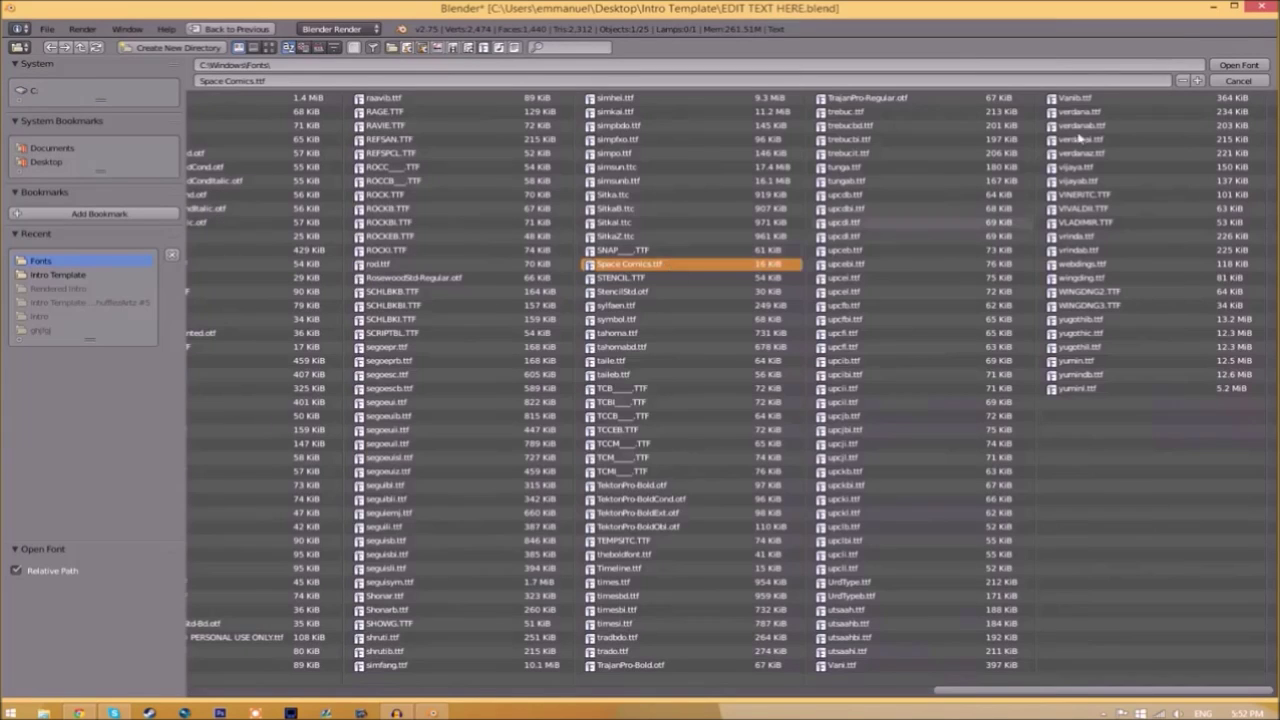
left_click(1236, 64)
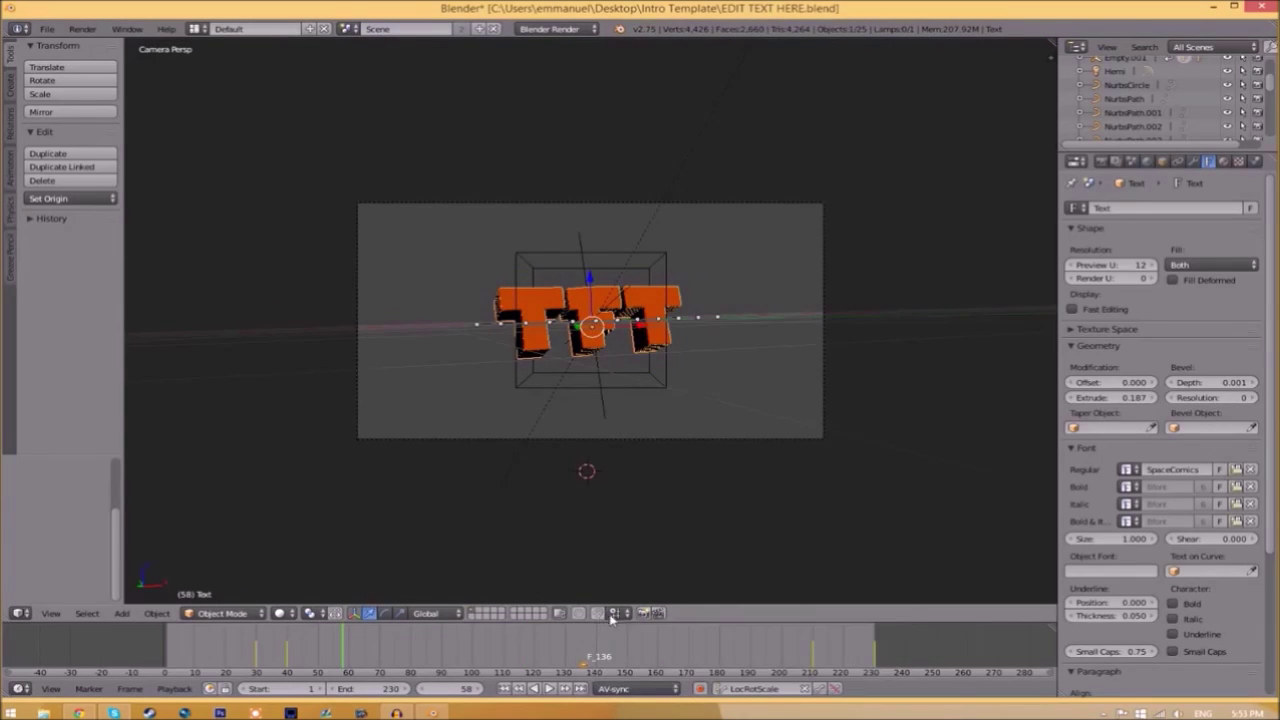
- Set the render output file format to MPEG with an MPEG-4 encoding container
left_click(1101, 162)
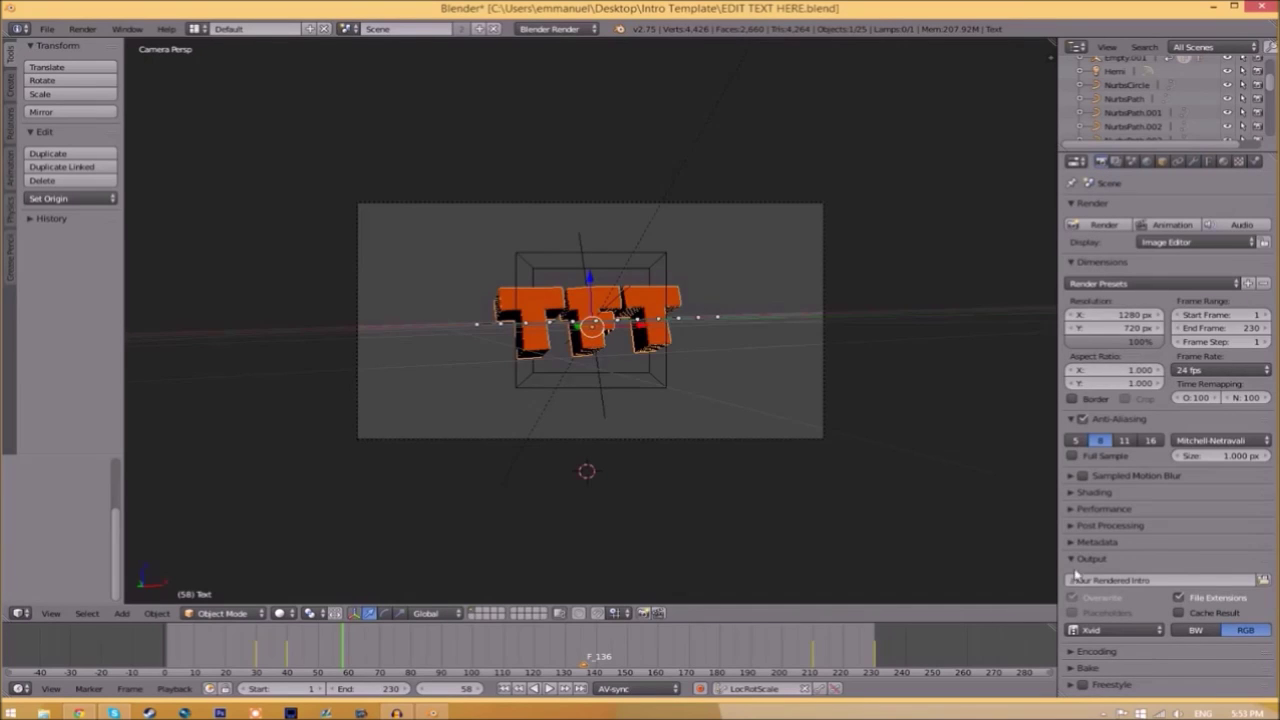
left_click(1129, 633)
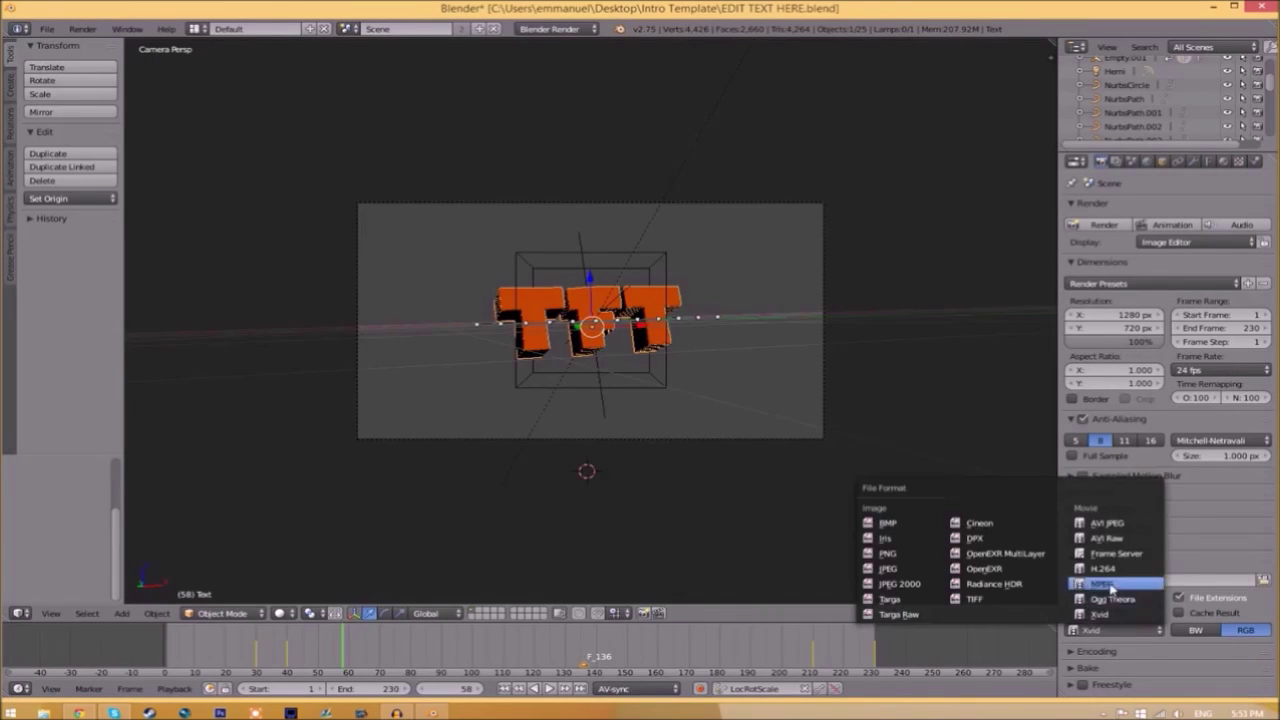
left_click(1114, 593)
left_click(1074, 653)
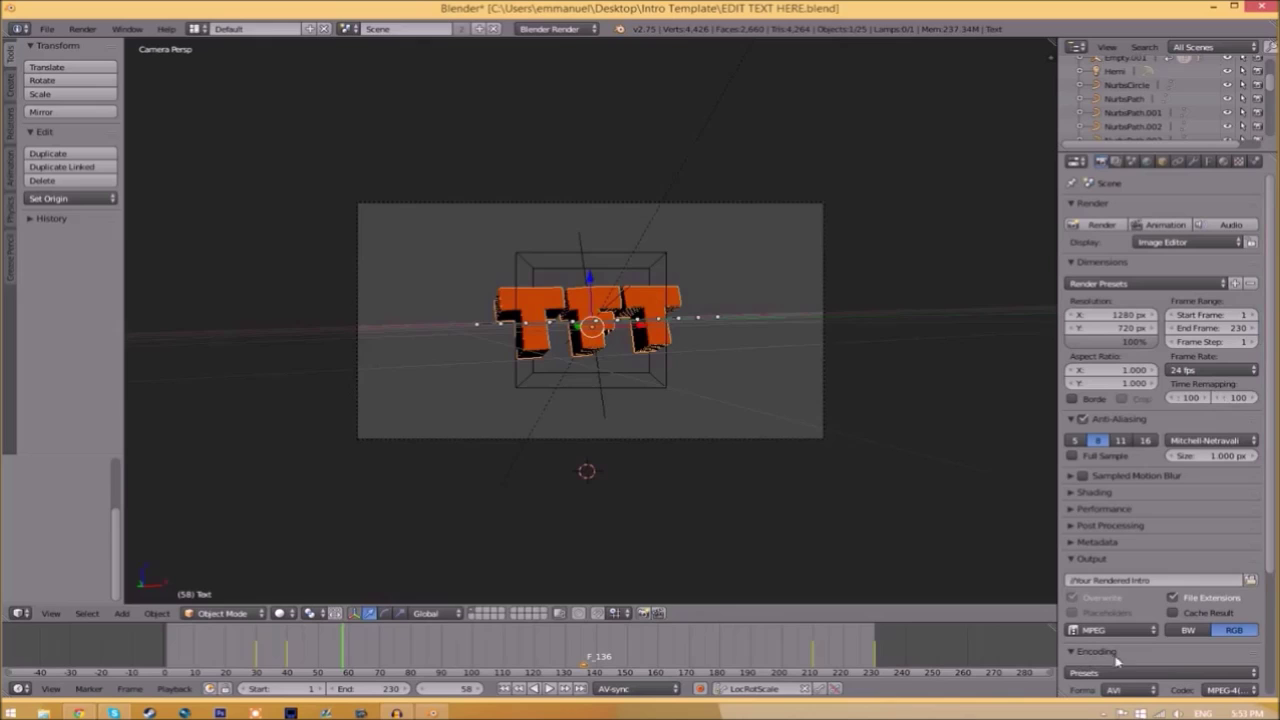
left_click_drag(1270, 562, 1268, 675)
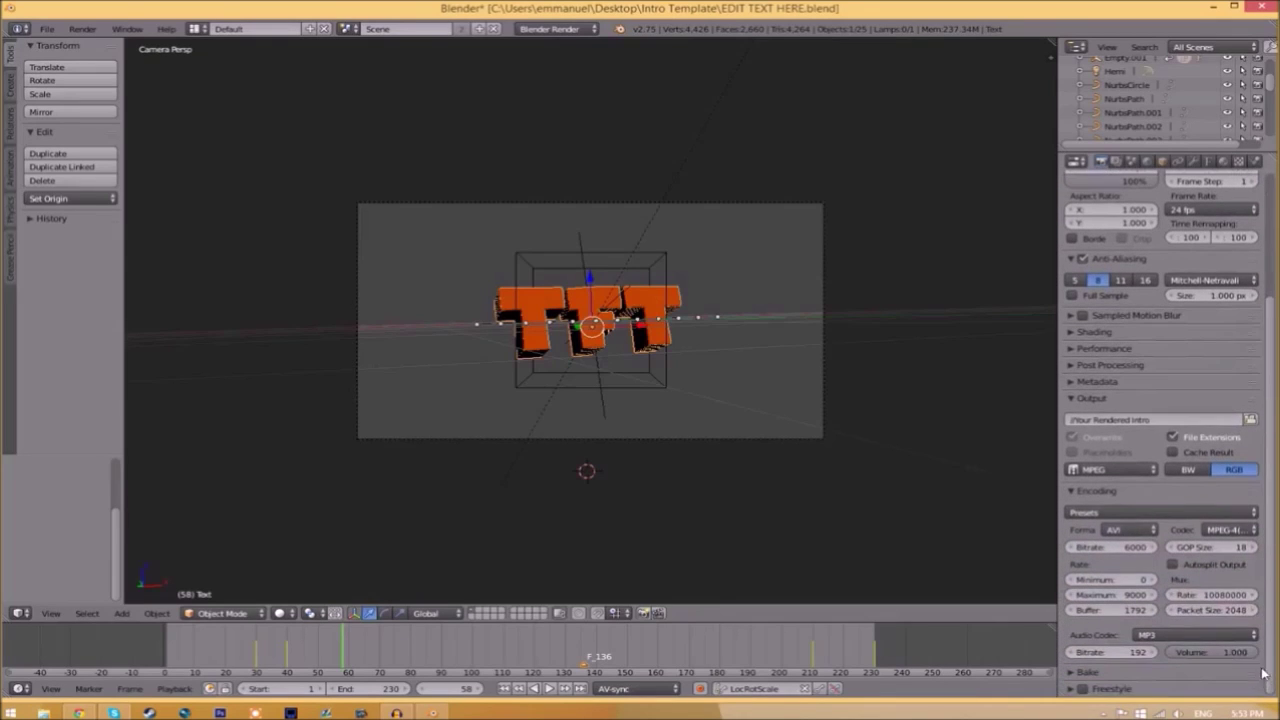
left_click(1117, 535)
left_click(1125, 490)
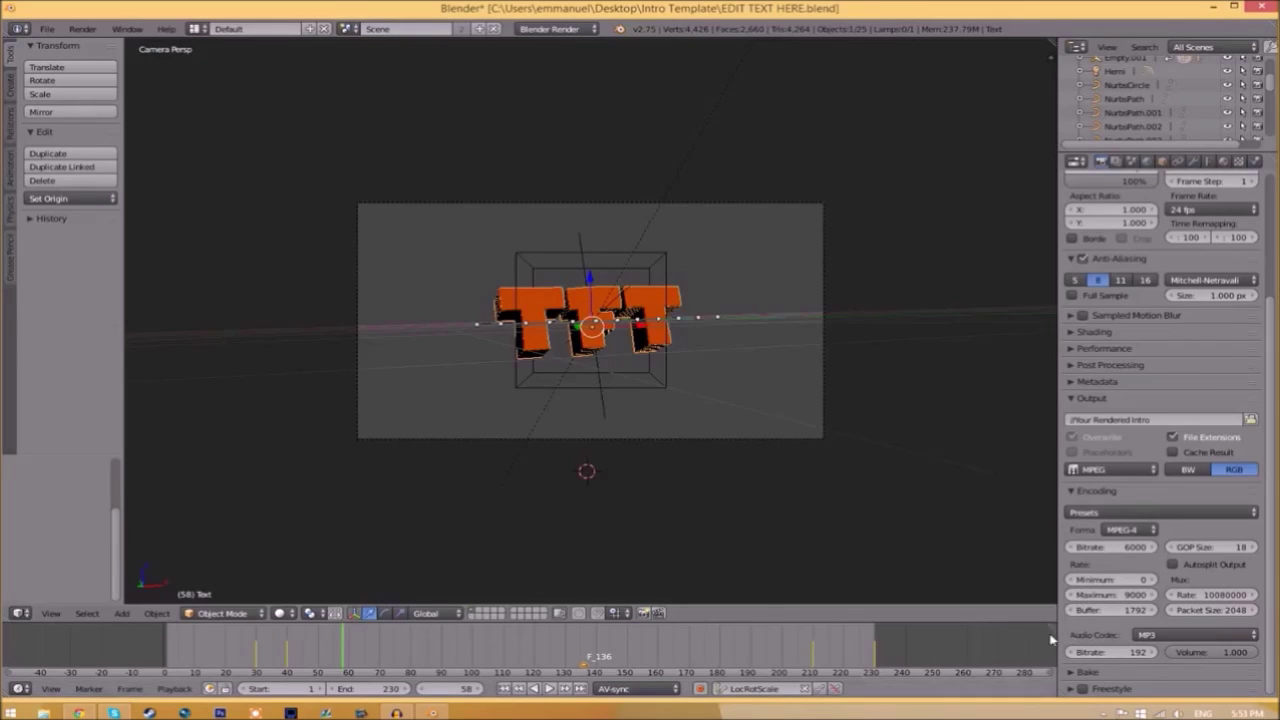
scroll(1100, 600, "up", 5)
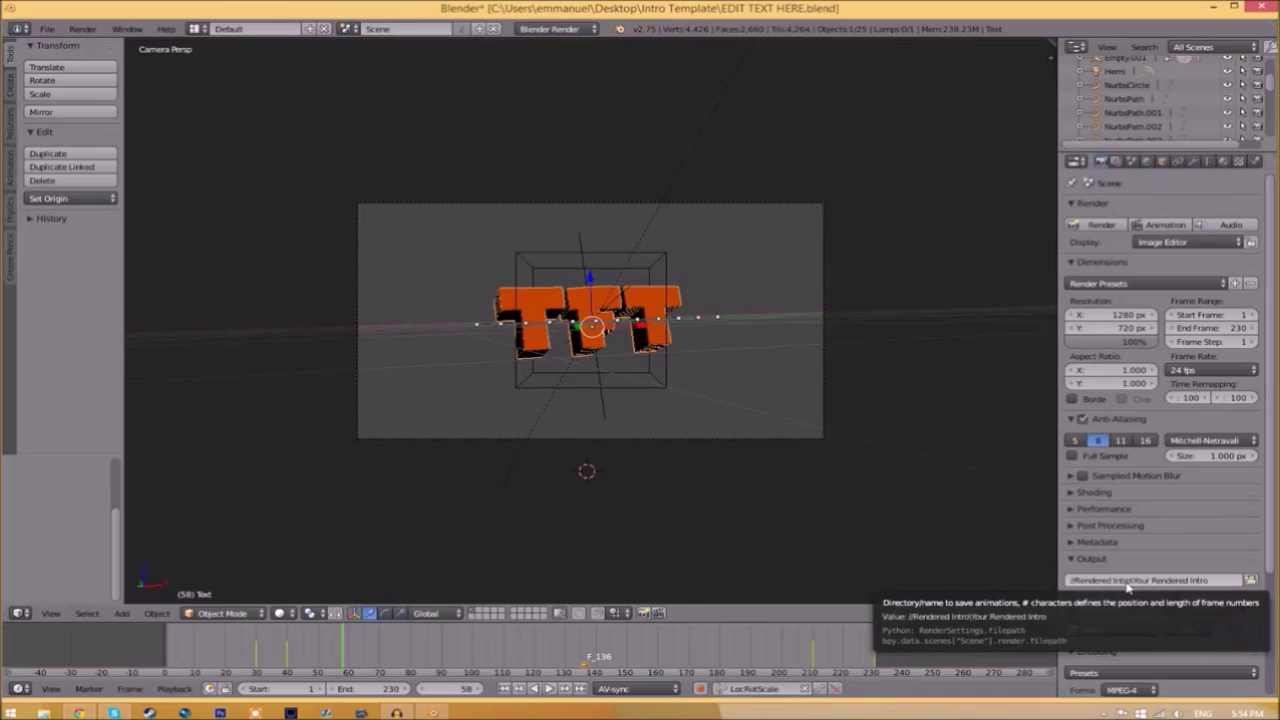
- Point the output path to the Rendered Intro folder with the file name INTRO TEMPLATE
left_click(1251, 581)
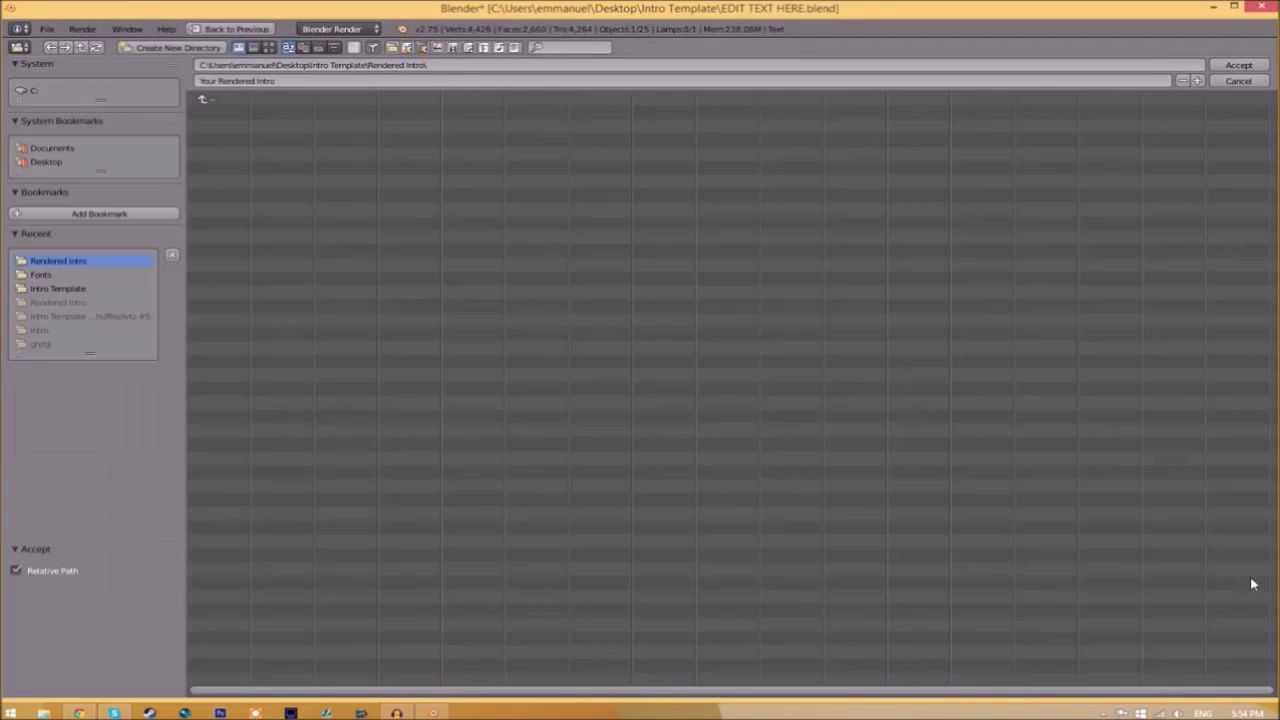
key("BackSpace")
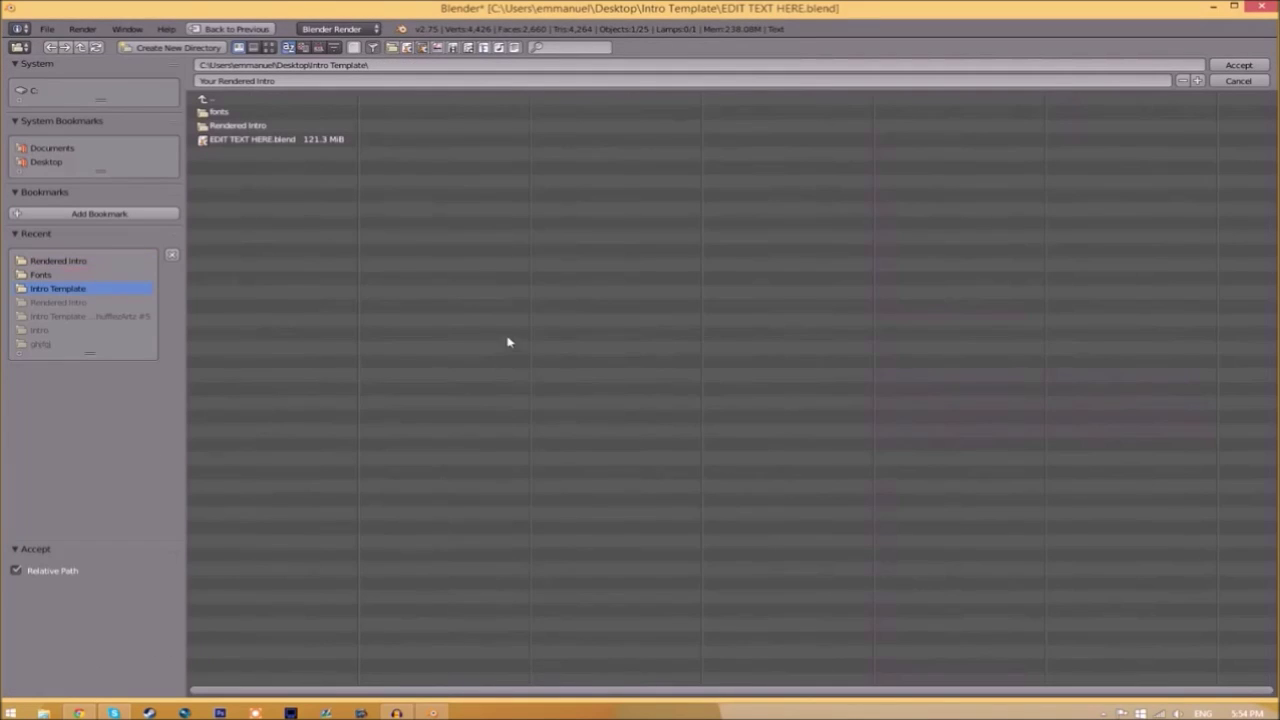
left_click(226, 127)
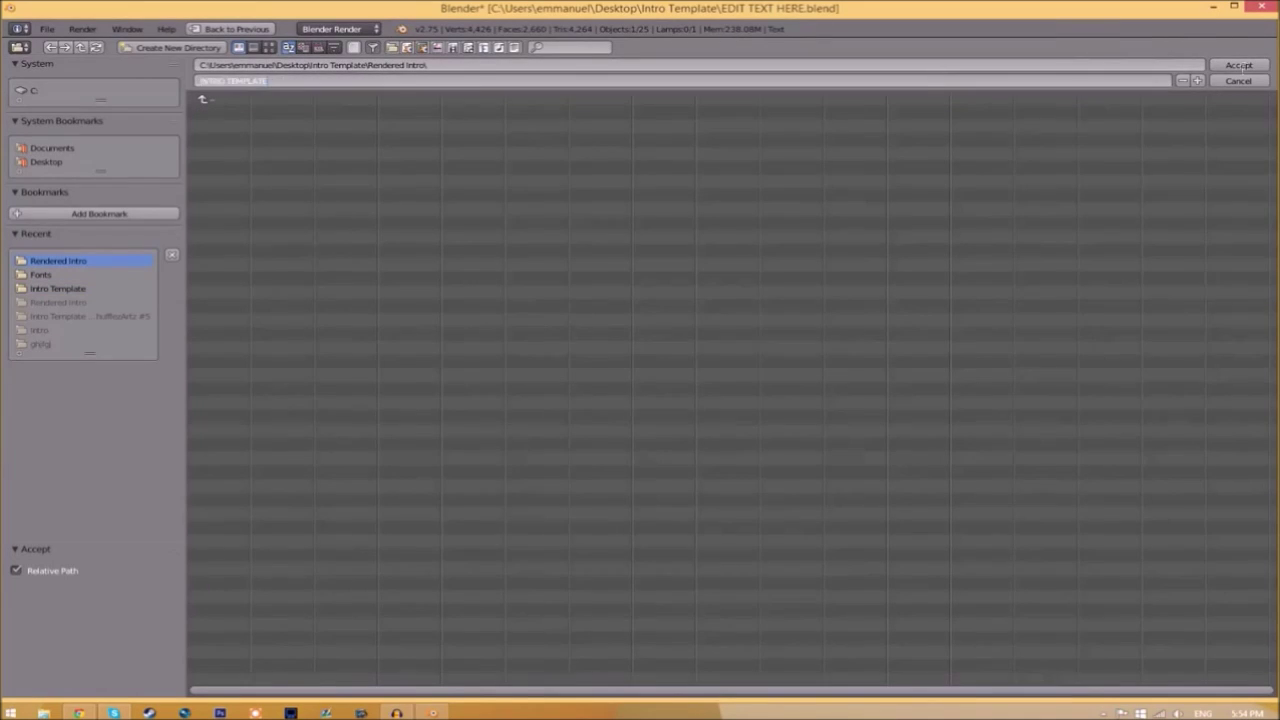
left_click(1238, 66)
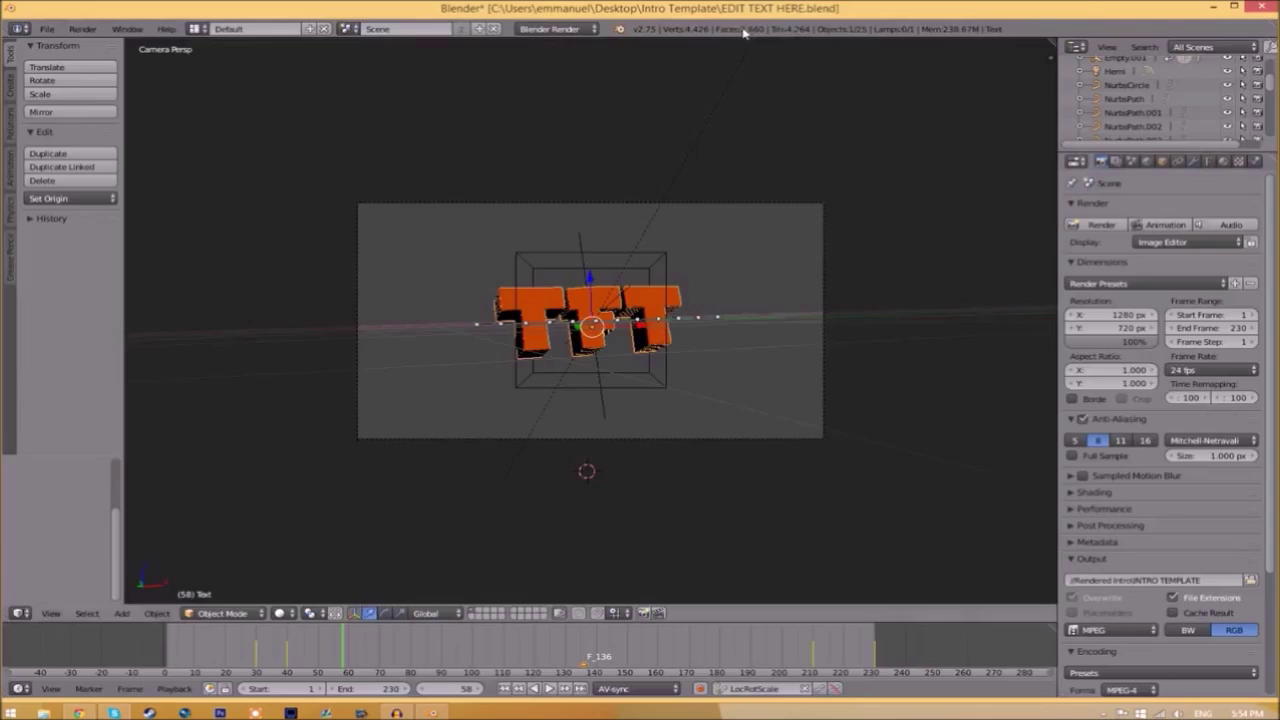
left_click(1250, 580)
- Keep the output path and render the full 1–230 frame animation with Render Animation
left_click(1238, 66)
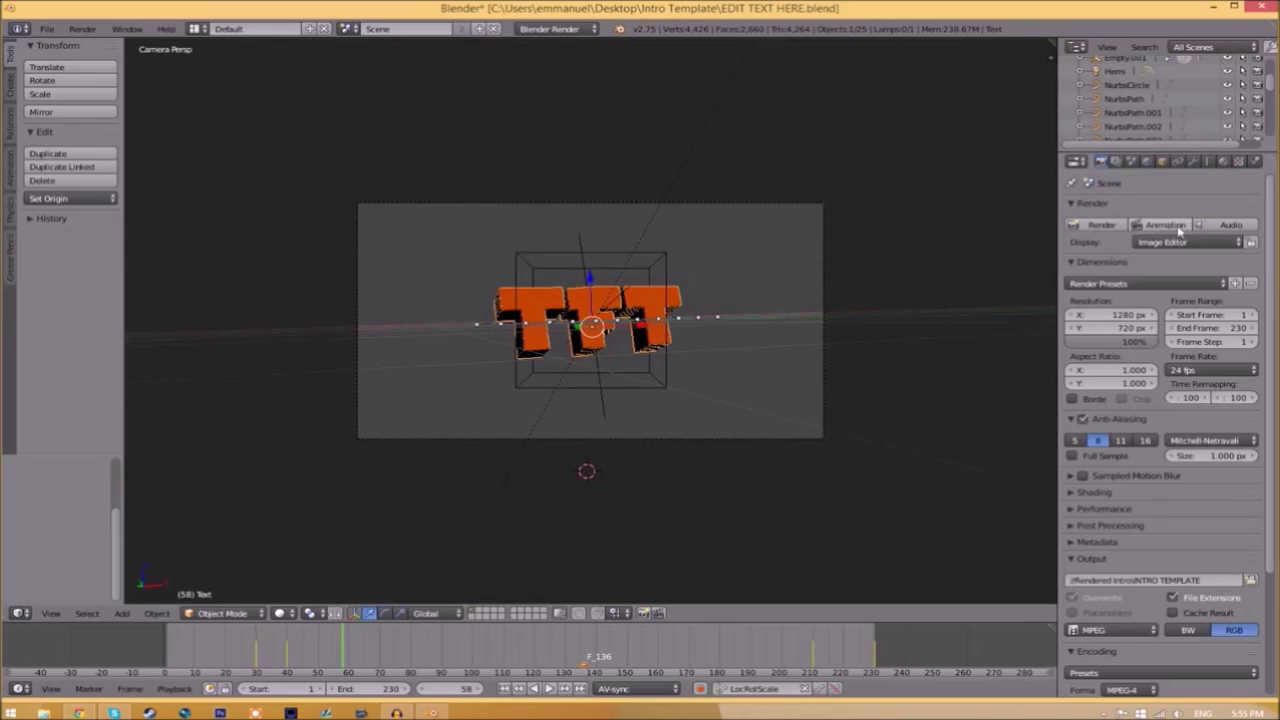
left_click(82, 28)
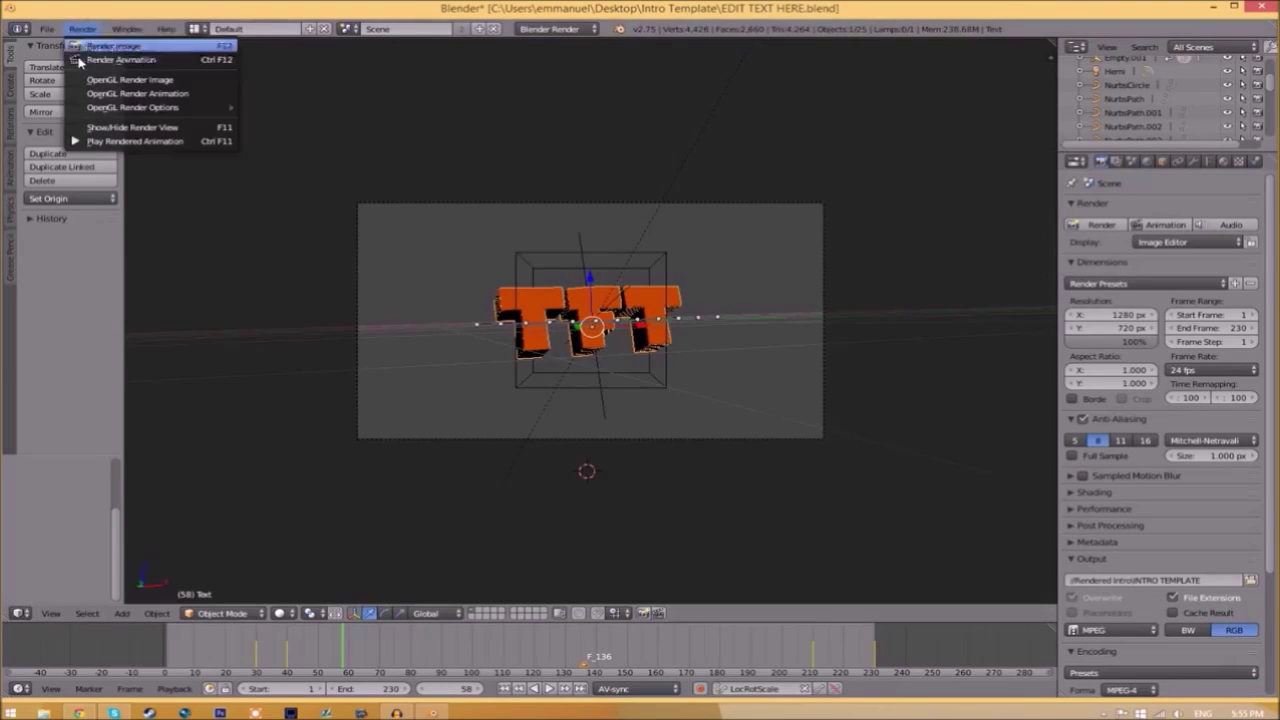
left_click(97, 63)
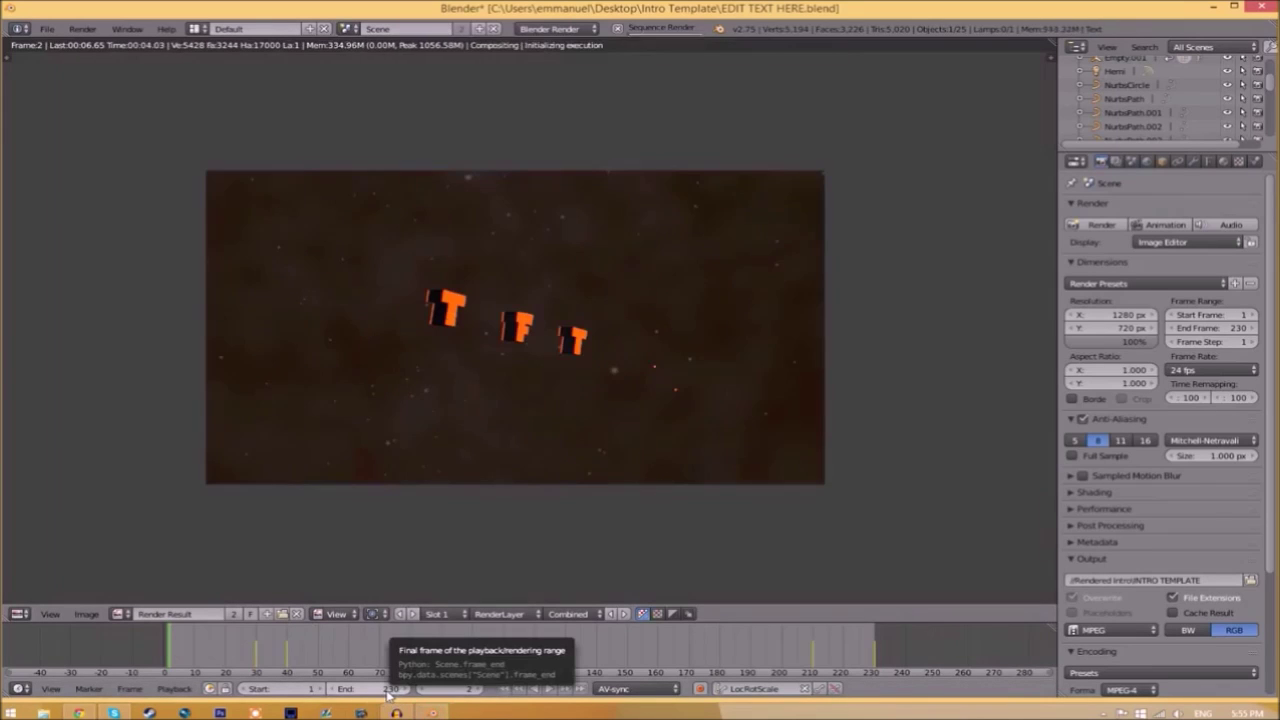
key("F12")
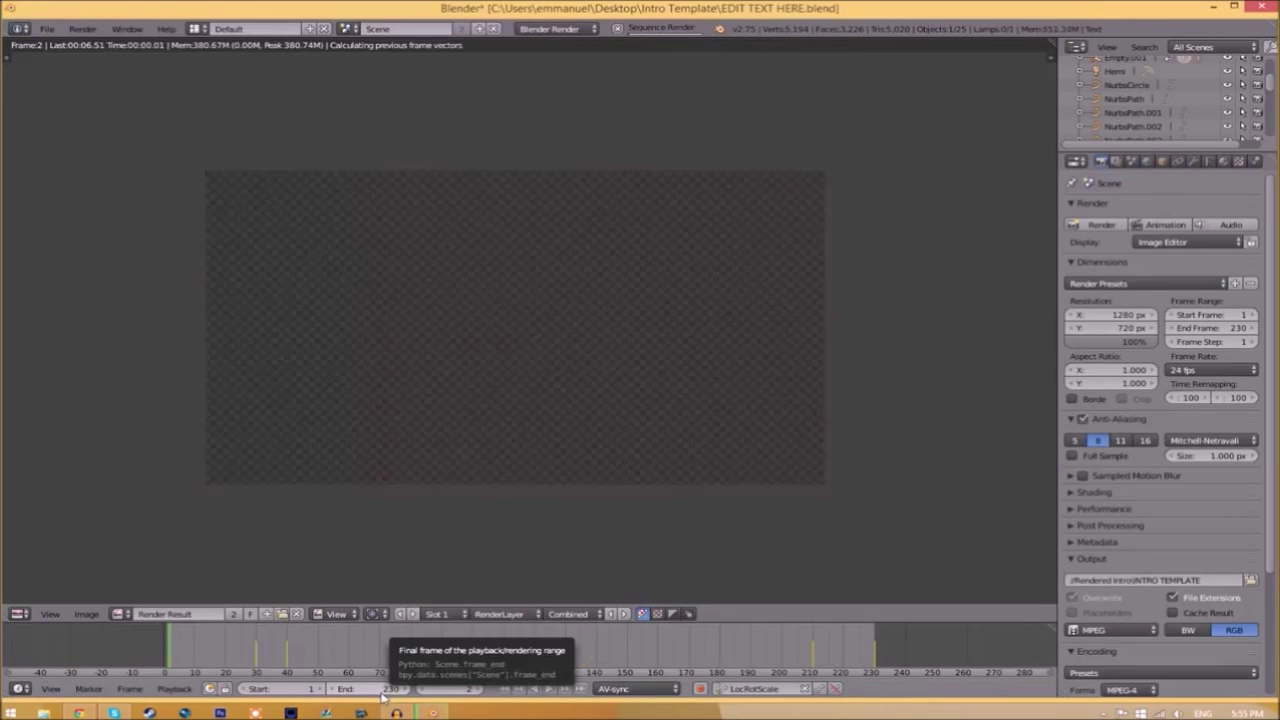